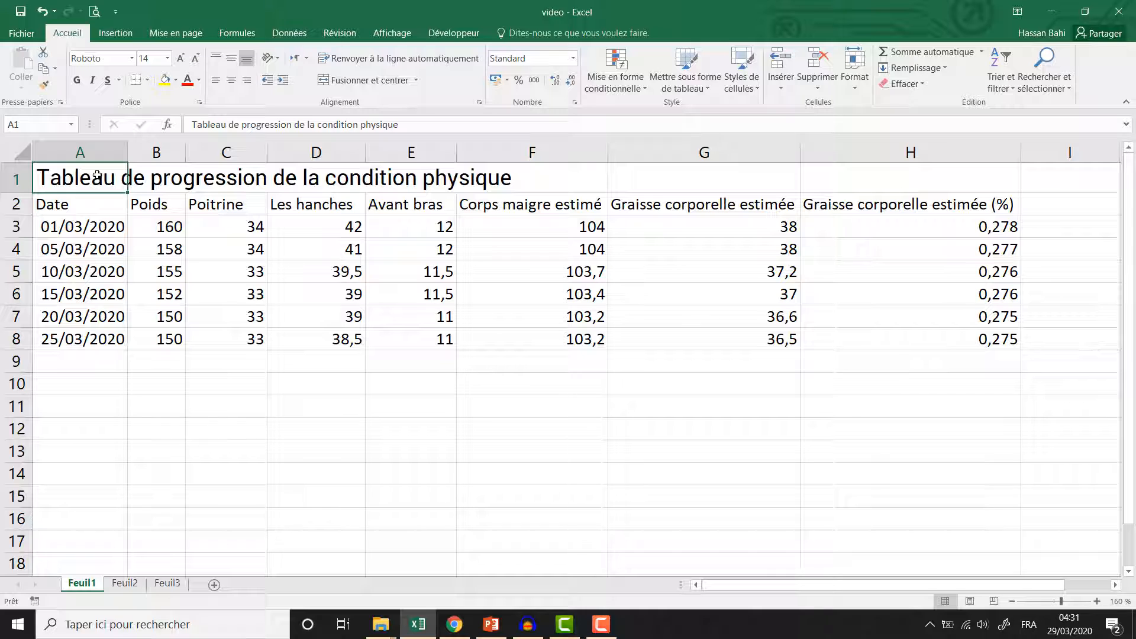
Merge and center the table title across cells A1:H1.
drag(96, 176, 891, 170)
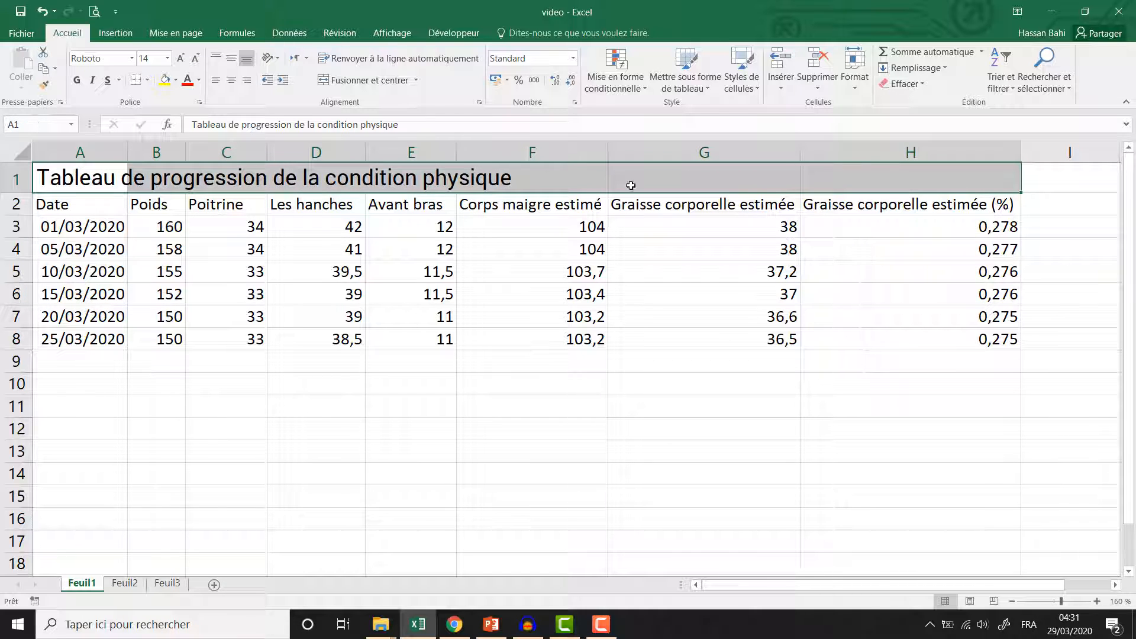
click(417, 81)
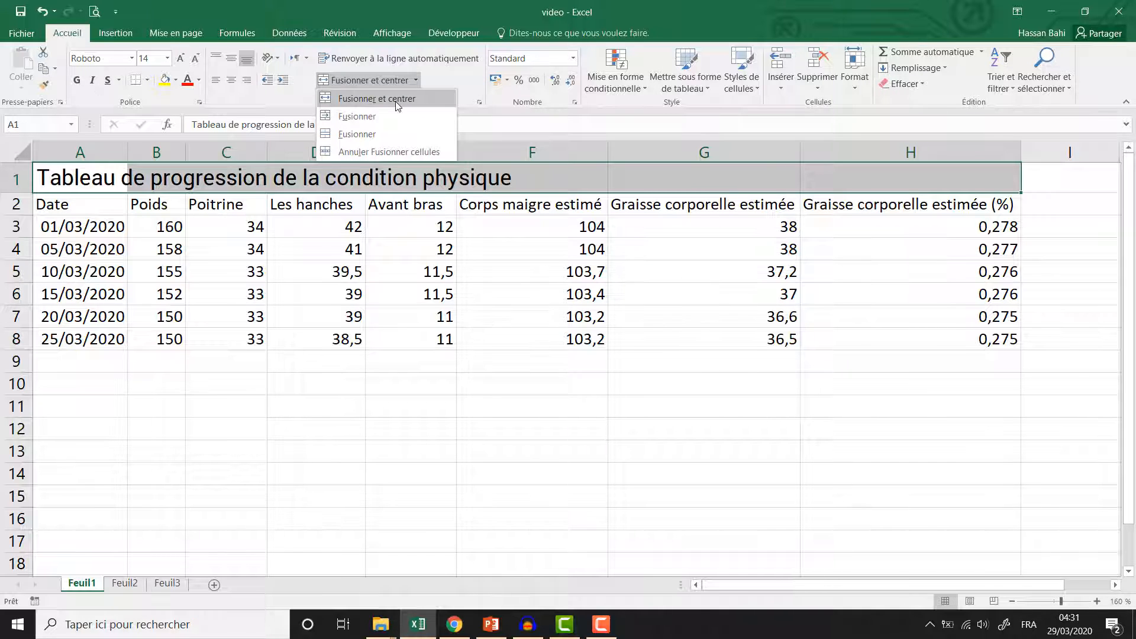
click(396, 100)
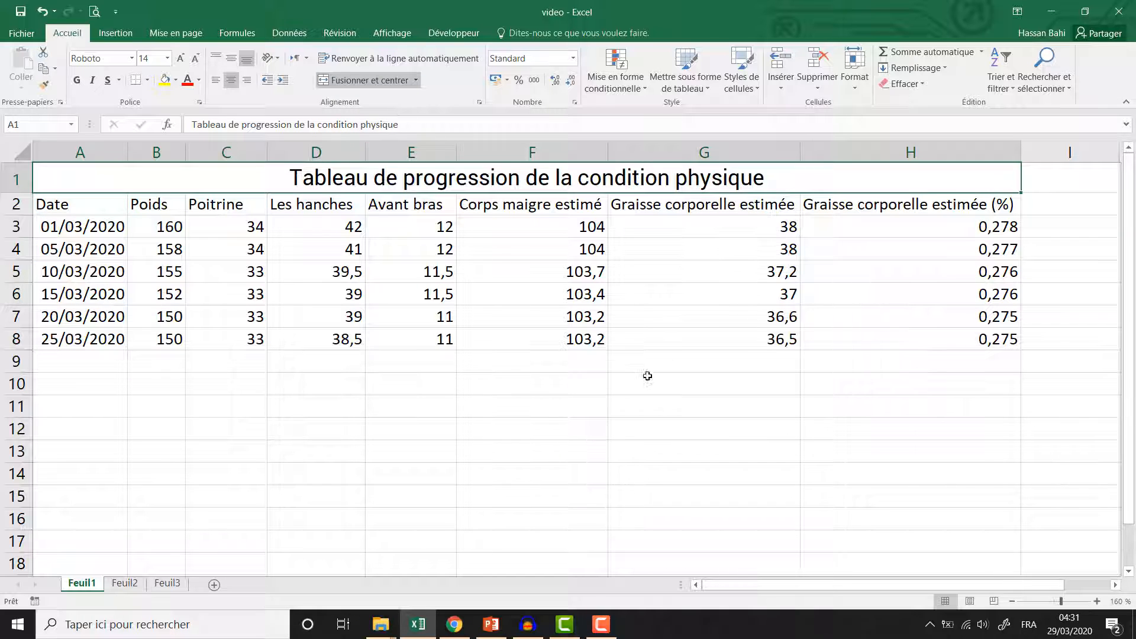
click(592, 360)
Color the title text in row 1 with the blue theme color and make it bold.
click(93, 184)
click(199, 81)
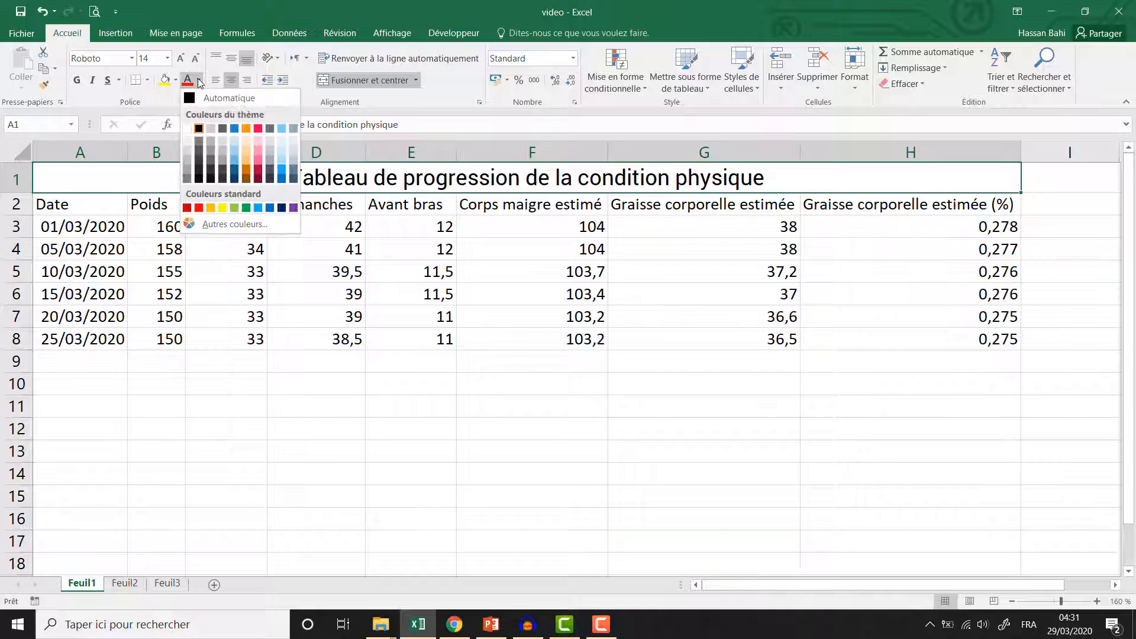
click(234, 129)
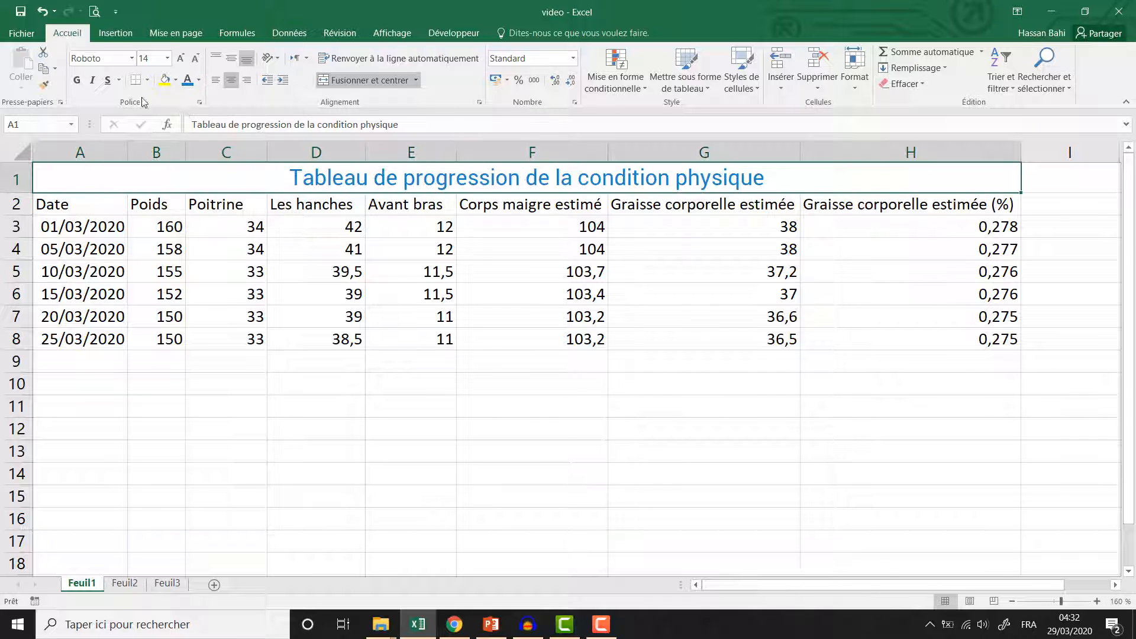
click(77, 80)
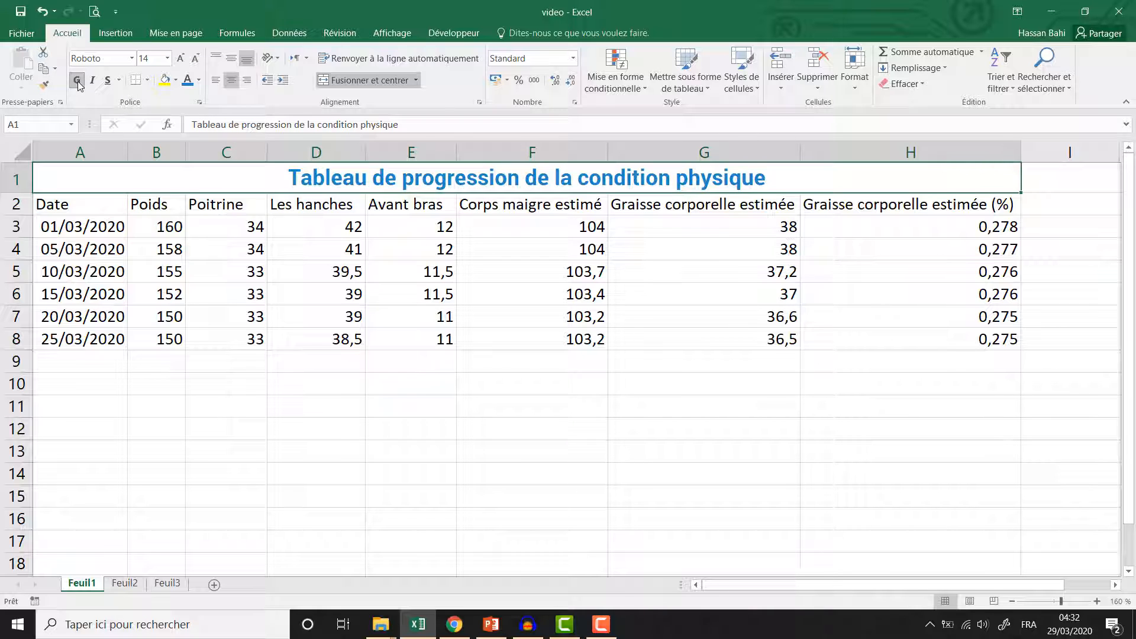
click(107, 81)
key(ctrl+z)
Fill the header cells A2:H2 with the pinkish-red theme color and make their text white.
click(44, 204)
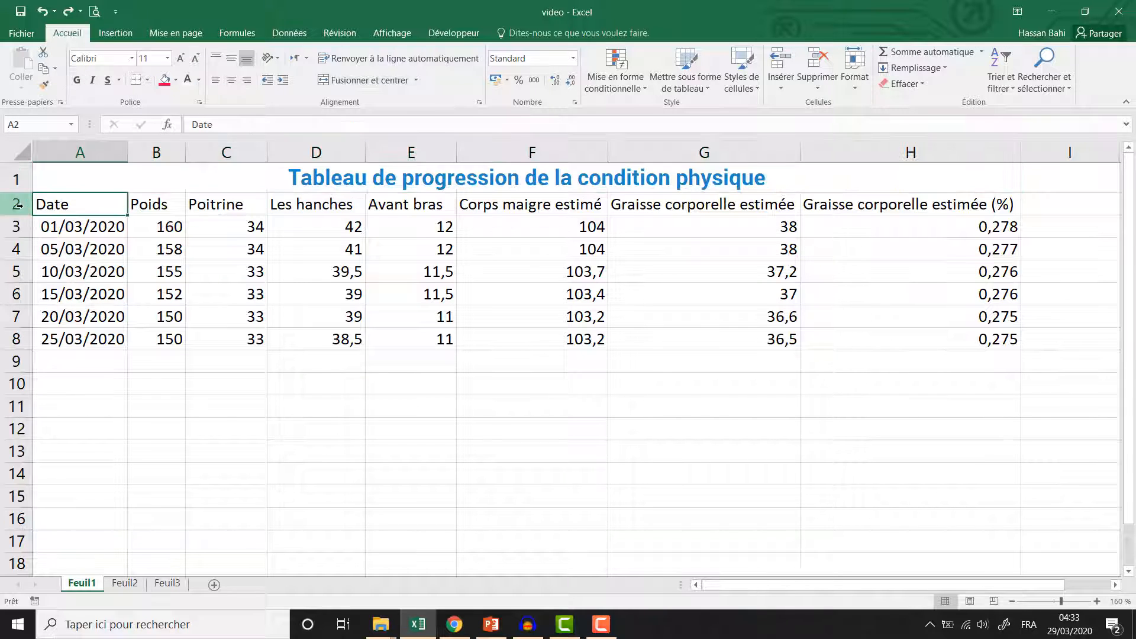
drag(103, 205, 947, 207)
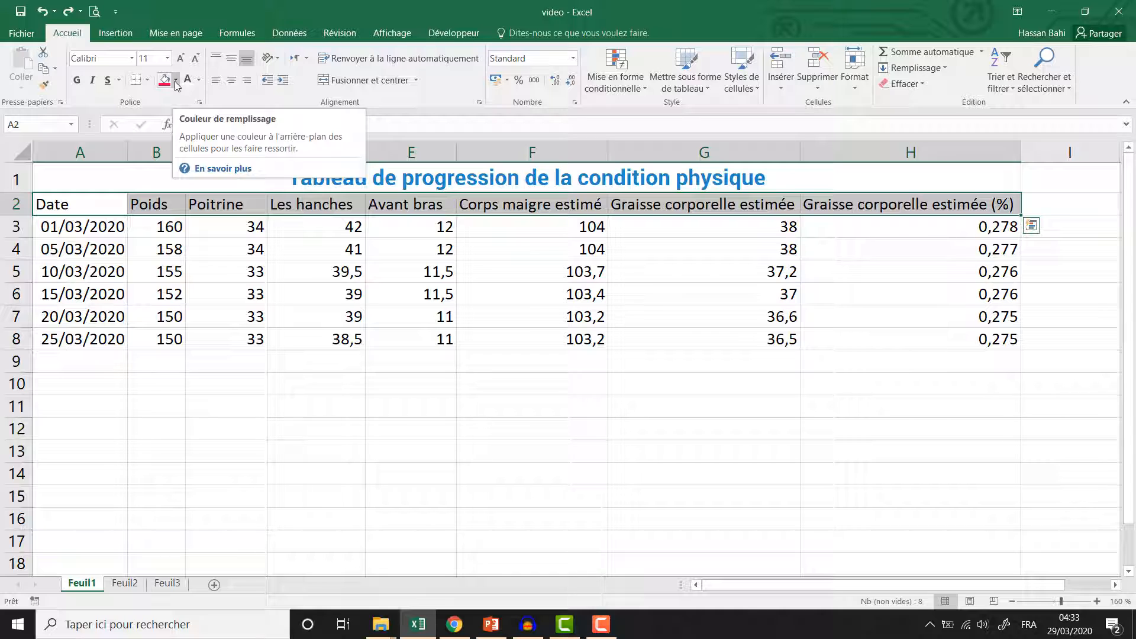
click(175, 81)
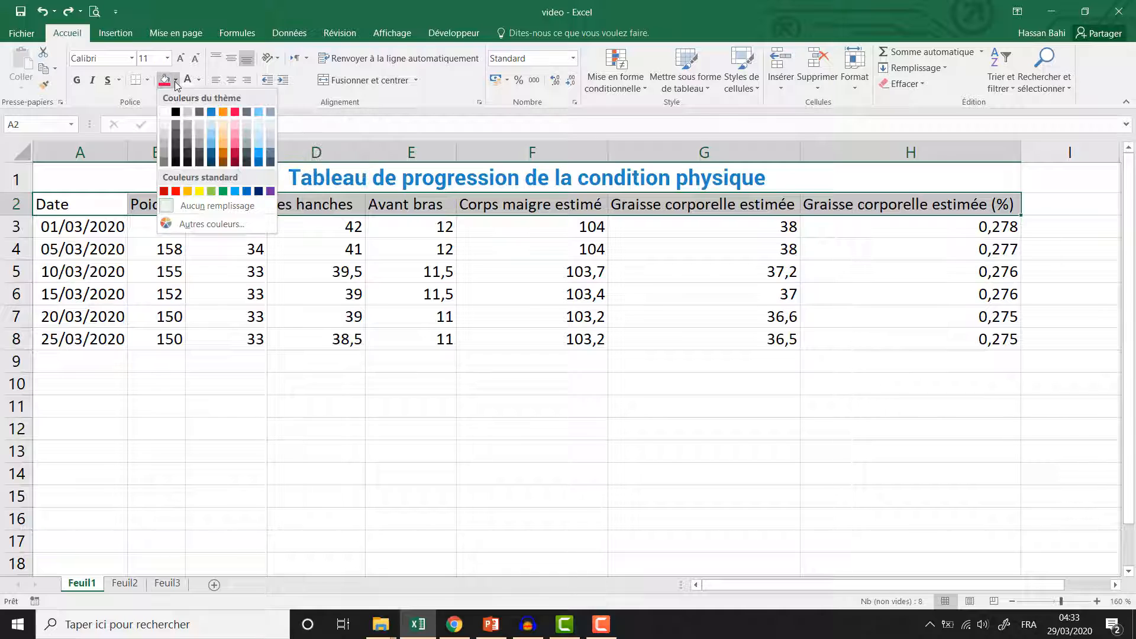
click(235, 112)
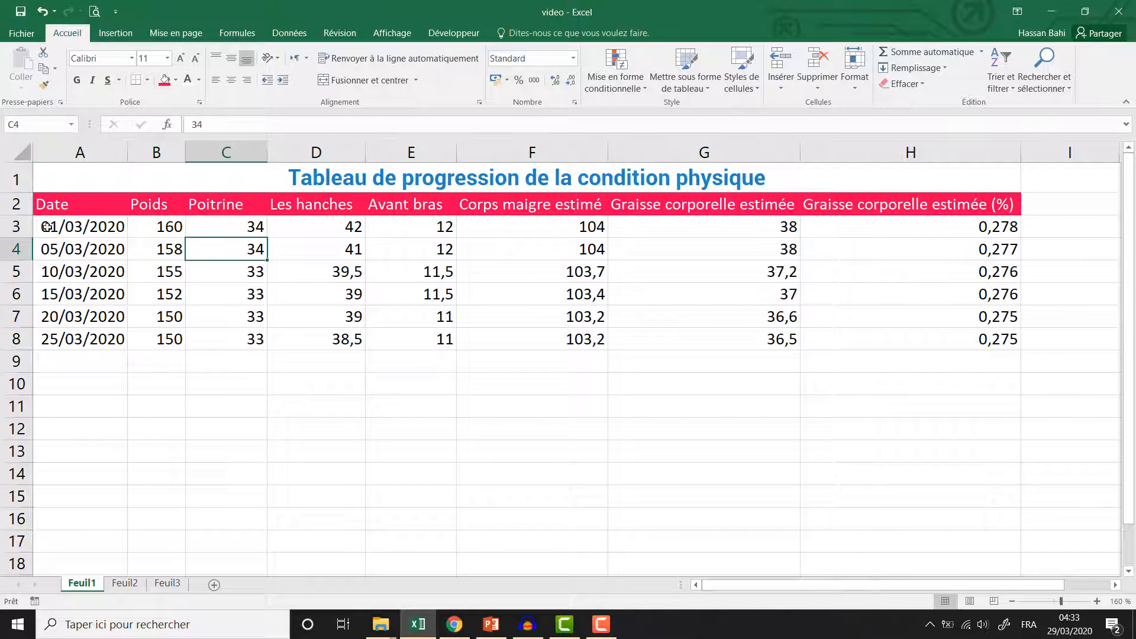
Fill the data cells A3:H8 with the orange theme color.
drag(49, 227, 923, 338)
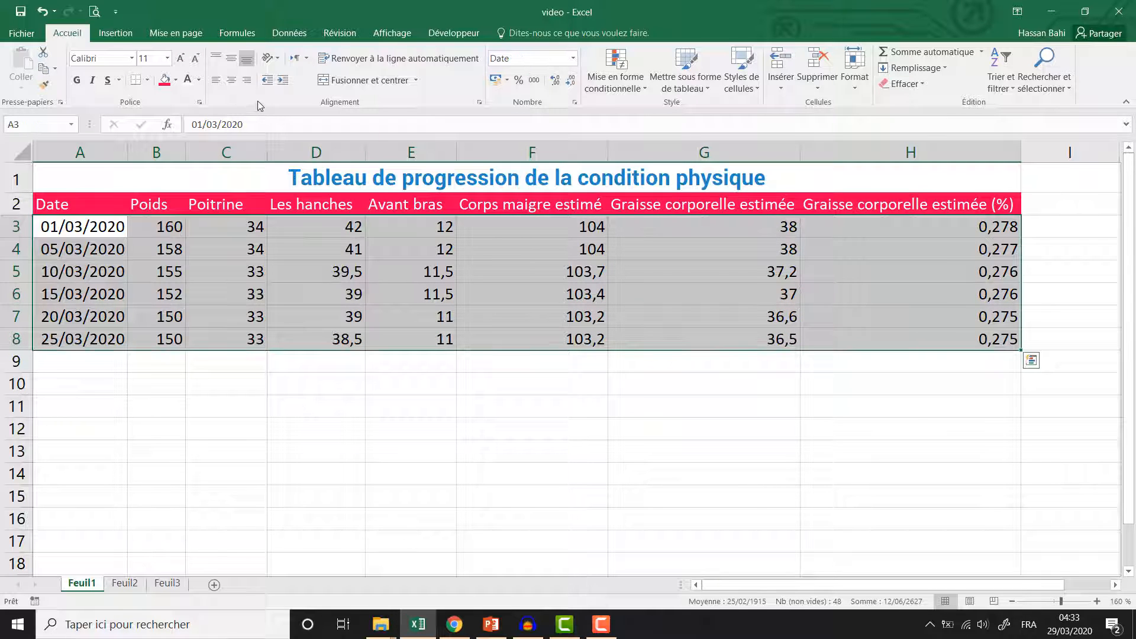
click(176, 81)
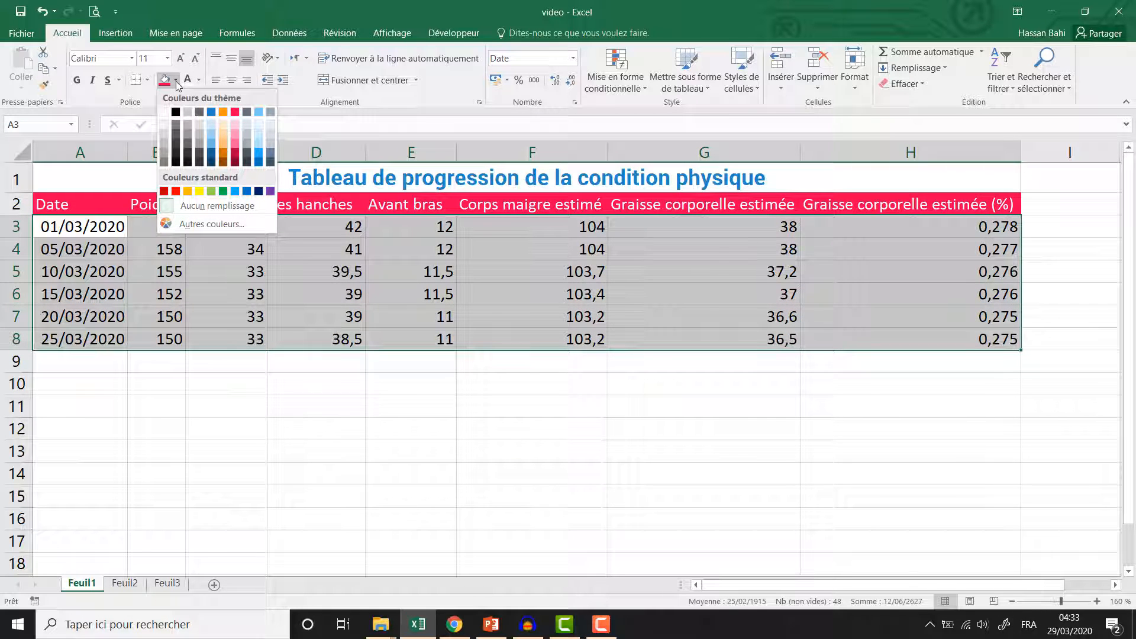
click(224, 112)
click(391, 359)
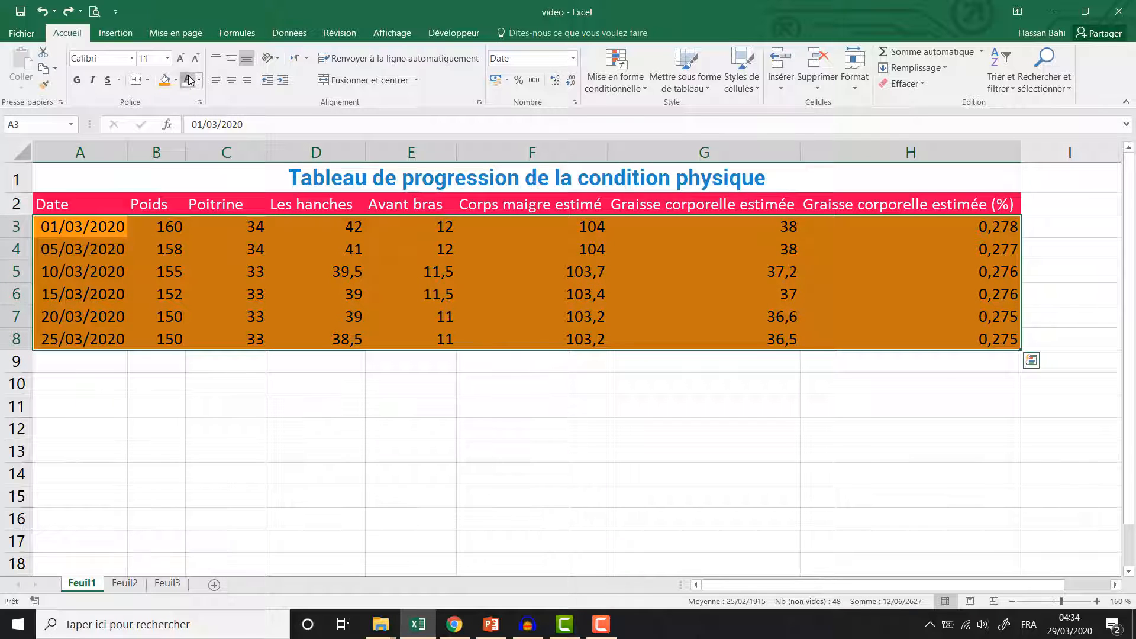
Make the data text in A3:H8 white at font size 12 and widen column A to fit the full dates.
click(188, 80)
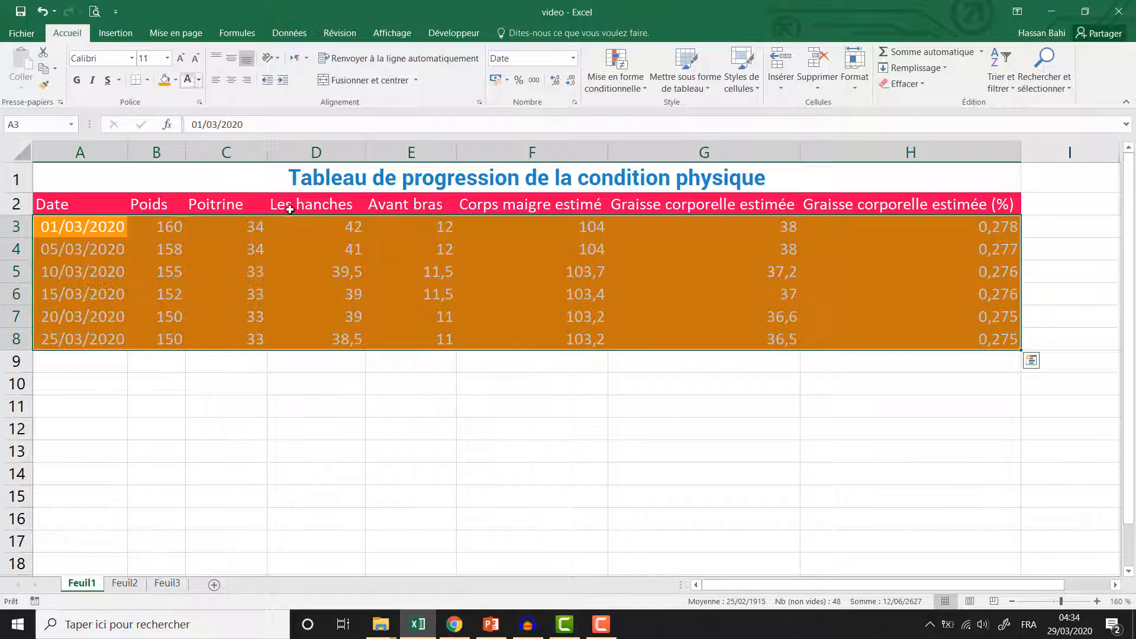
click(181, 58)
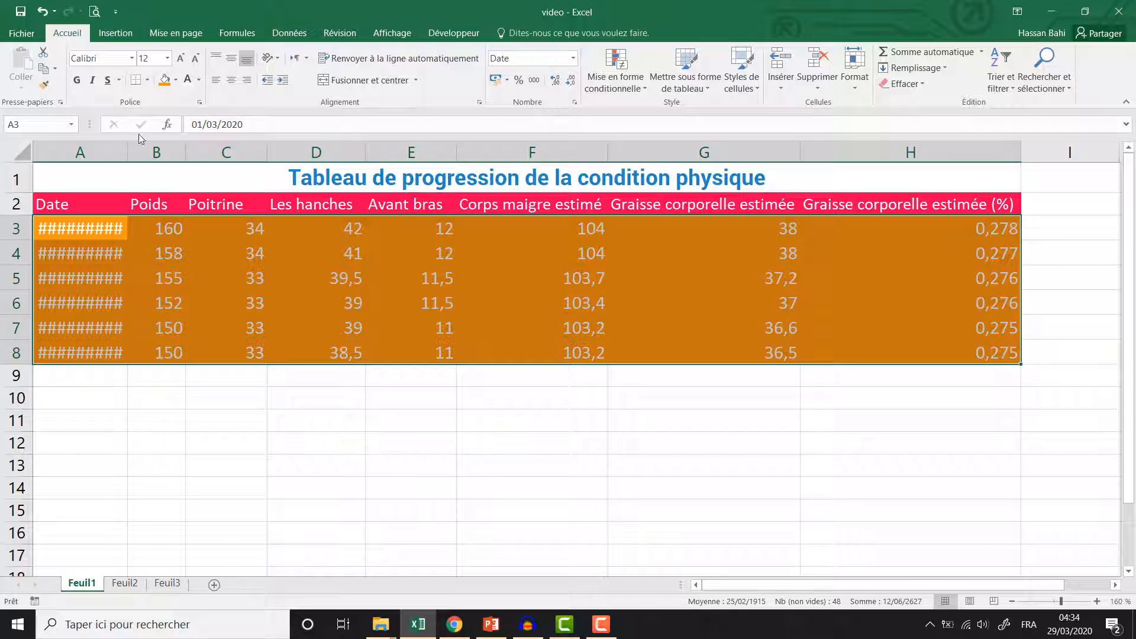
click(176, 274)
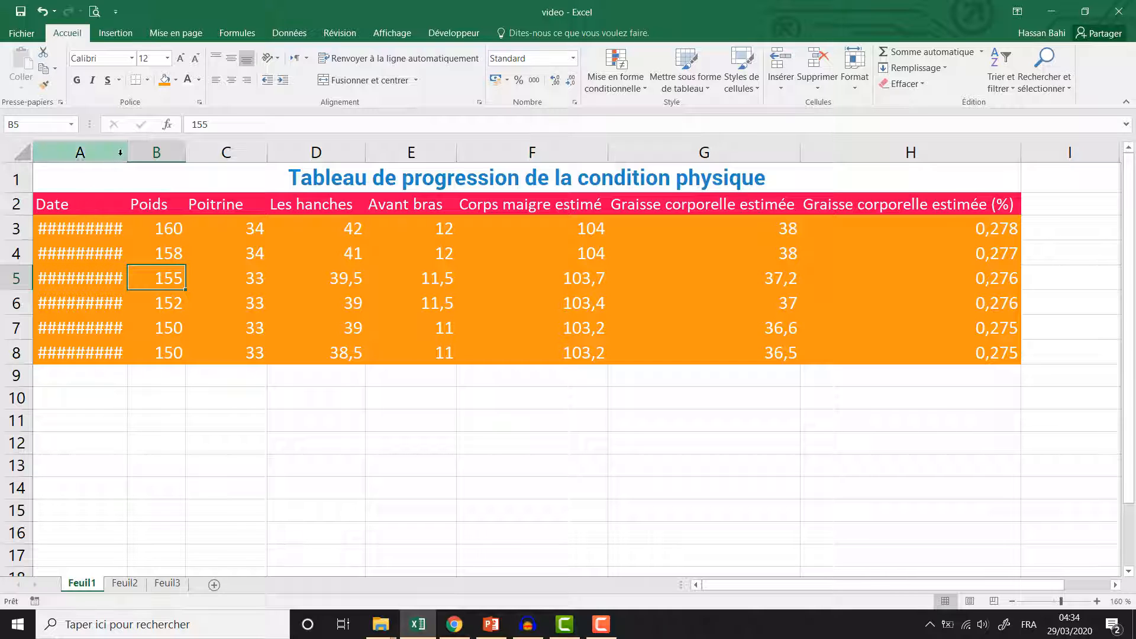
drag(138, 154, 166, 155)
click(135, 234)
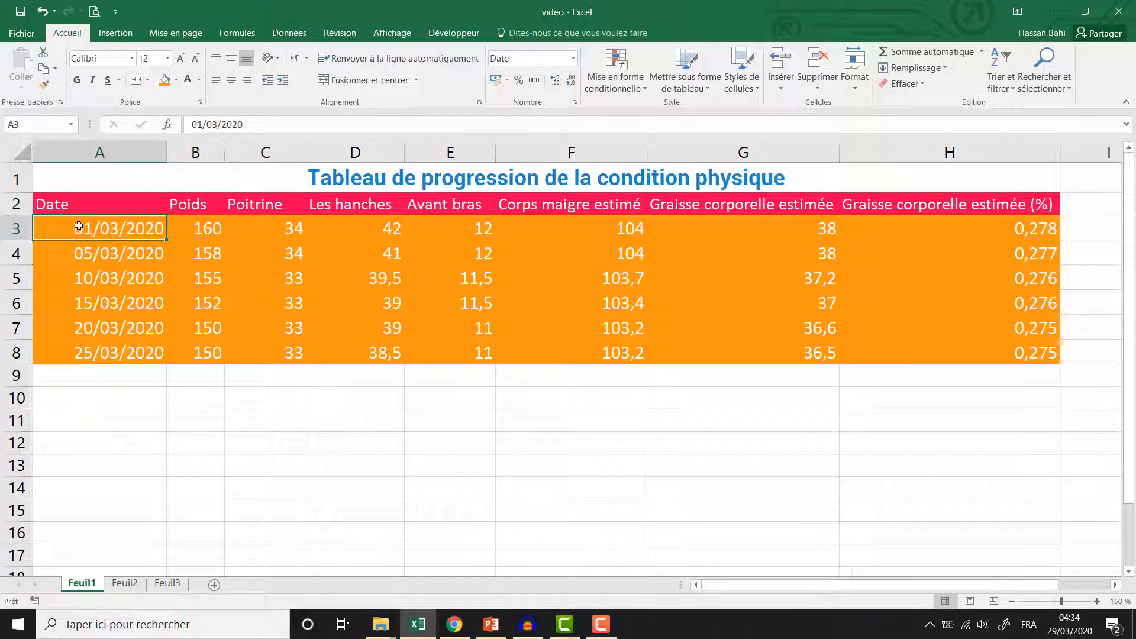
Try left alignment on the data cells A3:H8 and settle on centering them horizontally.
mouse_move(214, 248)
mouse_down()
mouse_move(936, 373)
mouse_move(942, 350)
mouse_up()
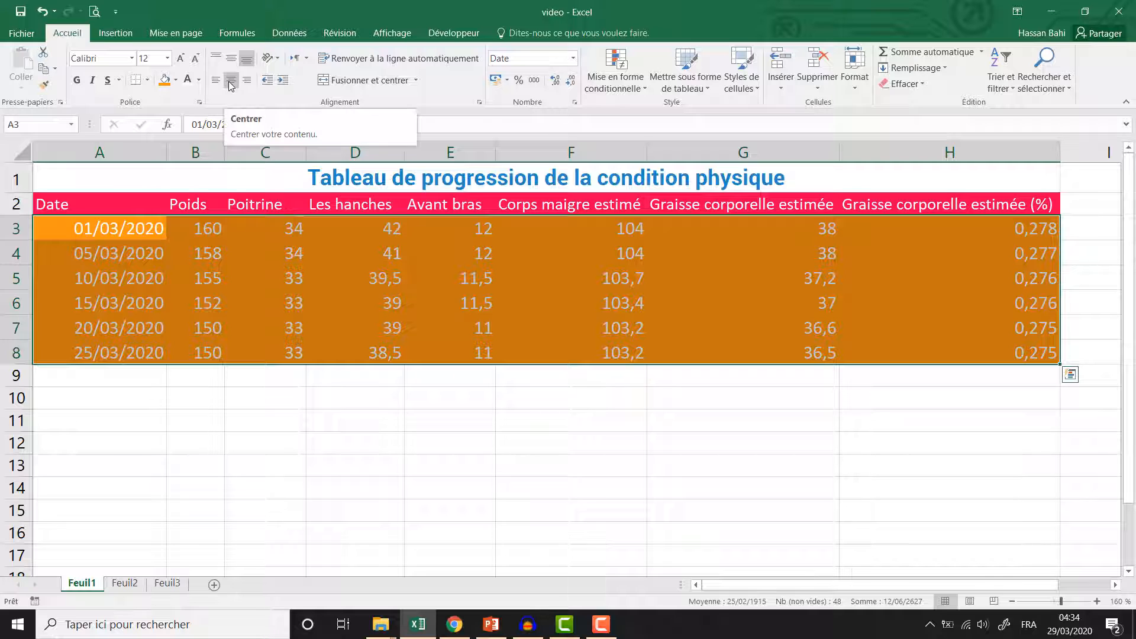
click(231, 81)
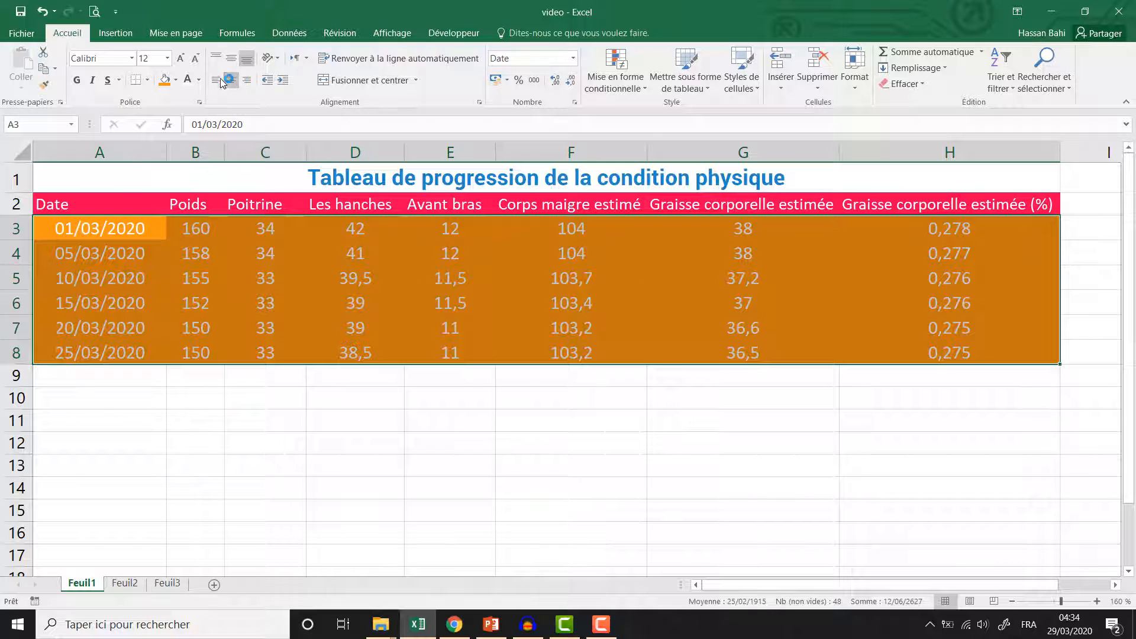
click(218, 83)
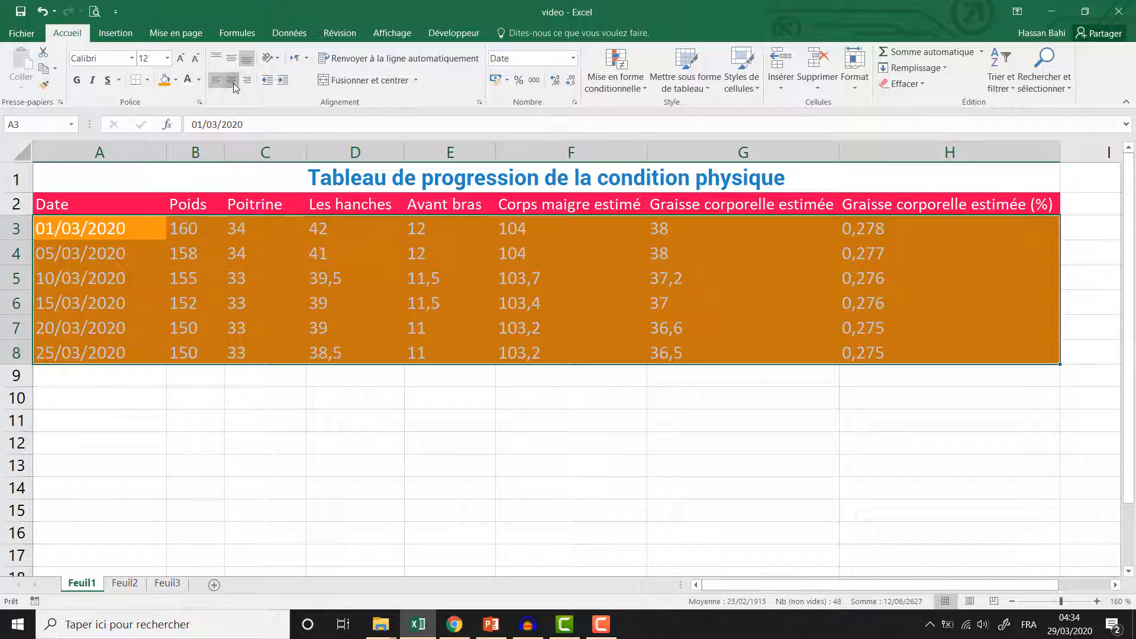
click(241, 80)
click(232, 81)
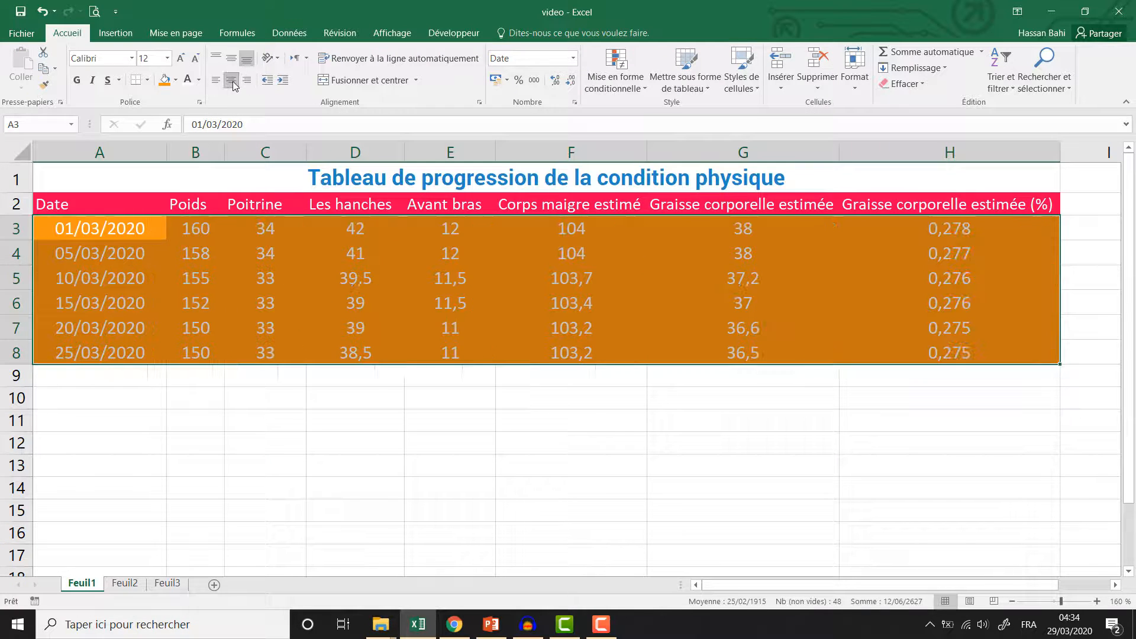
Increase the height of row 1 and center the title vertically in its cell.
drag(13, 209, 13, 211)
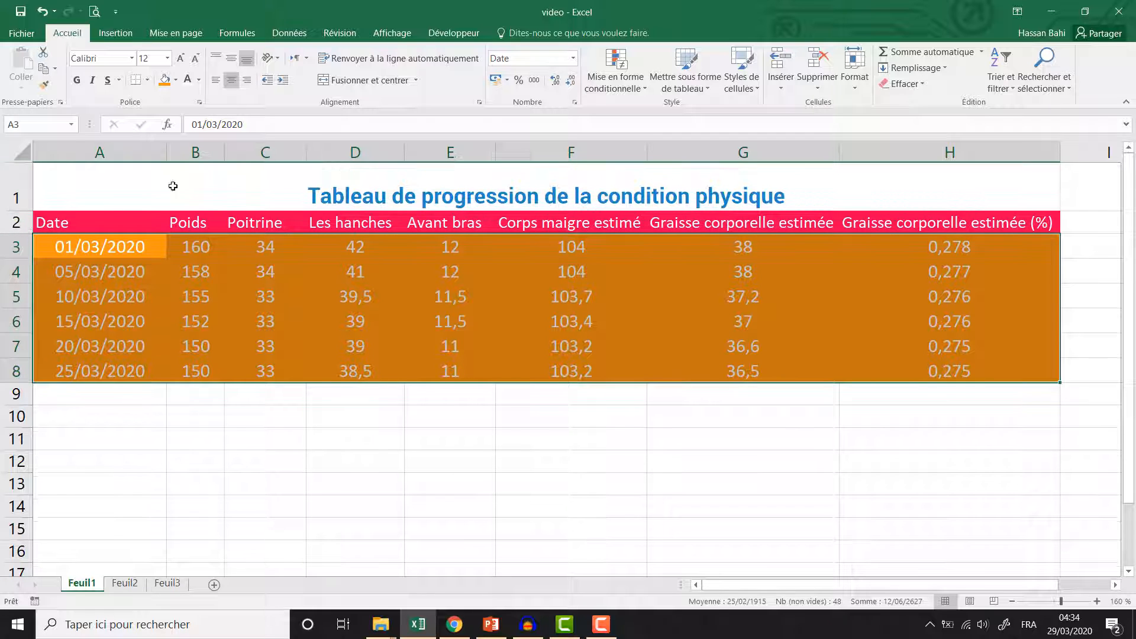
click(280, 192)
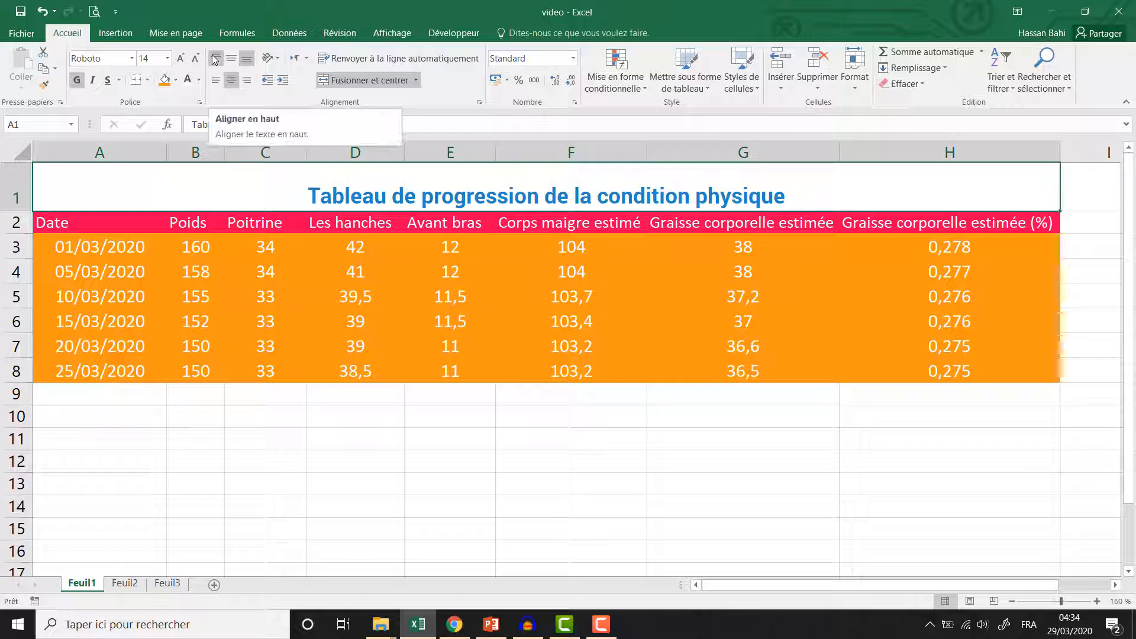
click(231, 59)
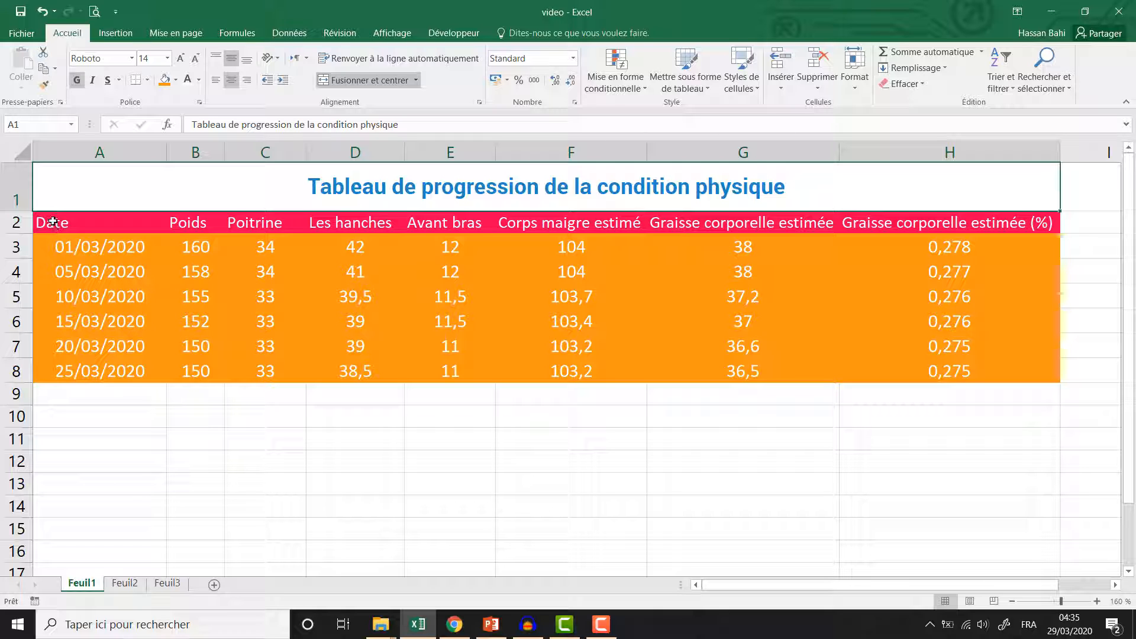
Apply all borders to the data cells A3:H8.
drag(44, 239, 921, 372)
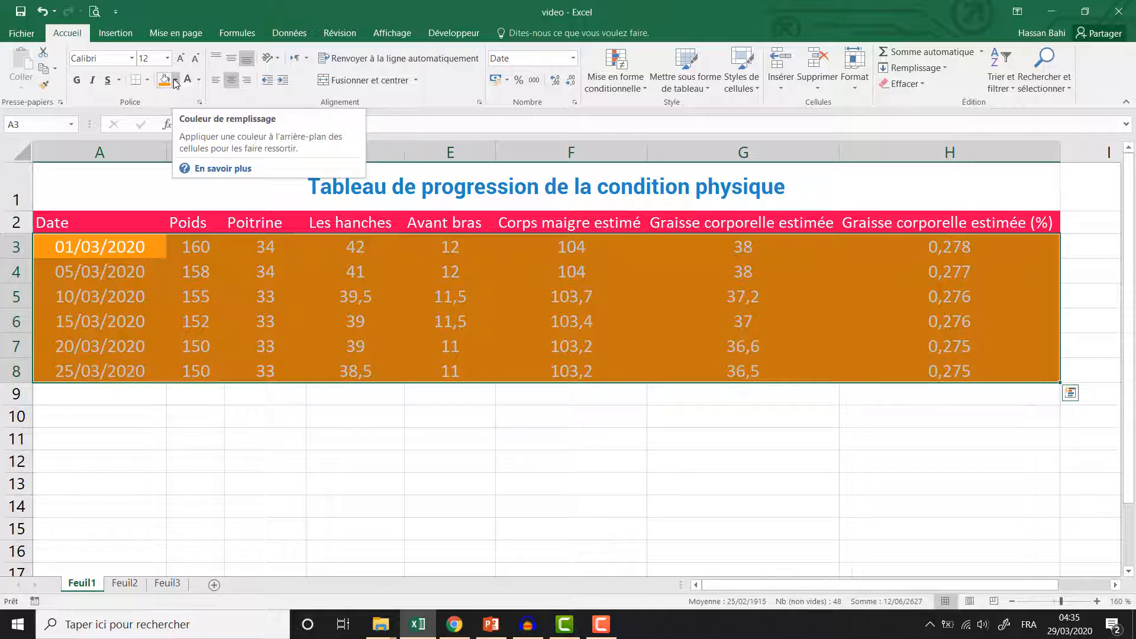
click(148, 80)
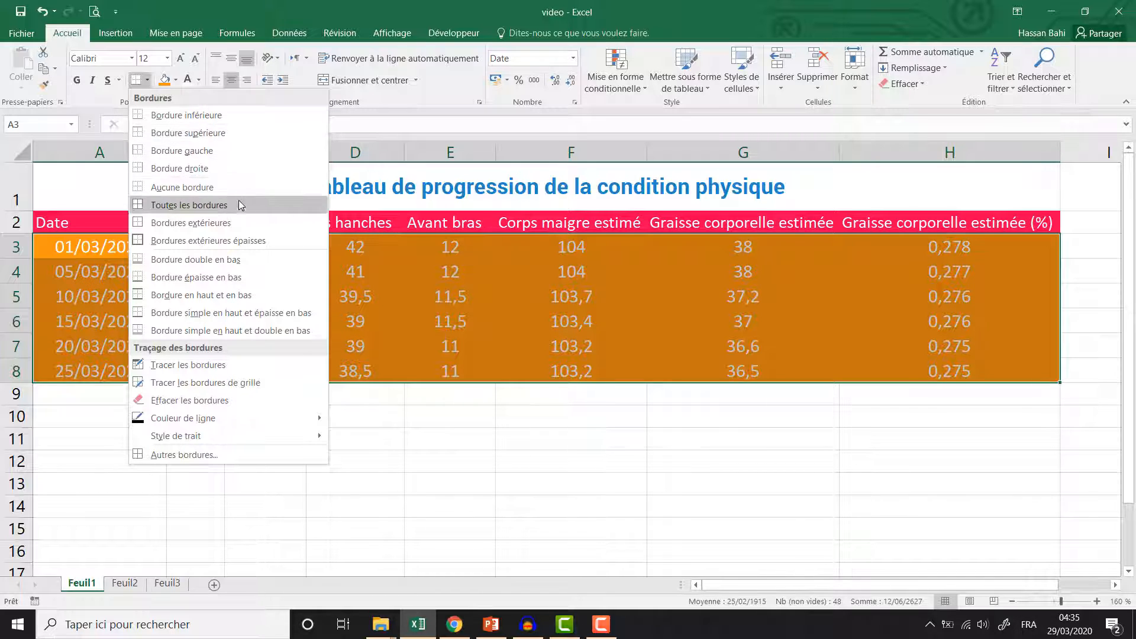
click(239, 222)
click(355, 416)
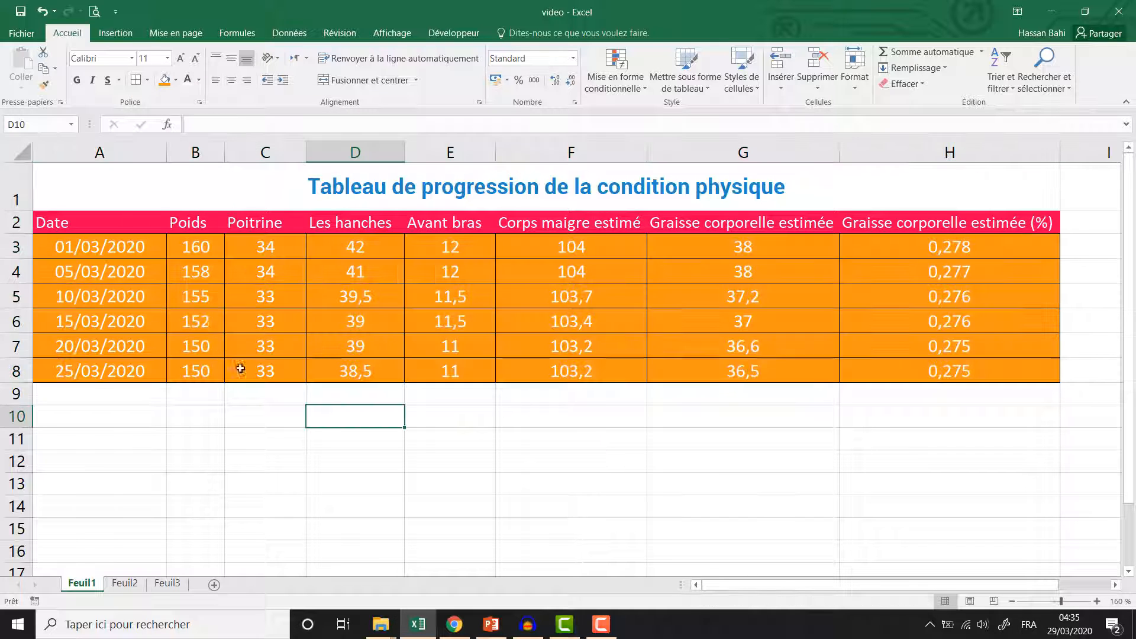
Try counterclockwise, clockwise and vertical text orientations on the Date header in A2, and undo them.
click(110, 223)
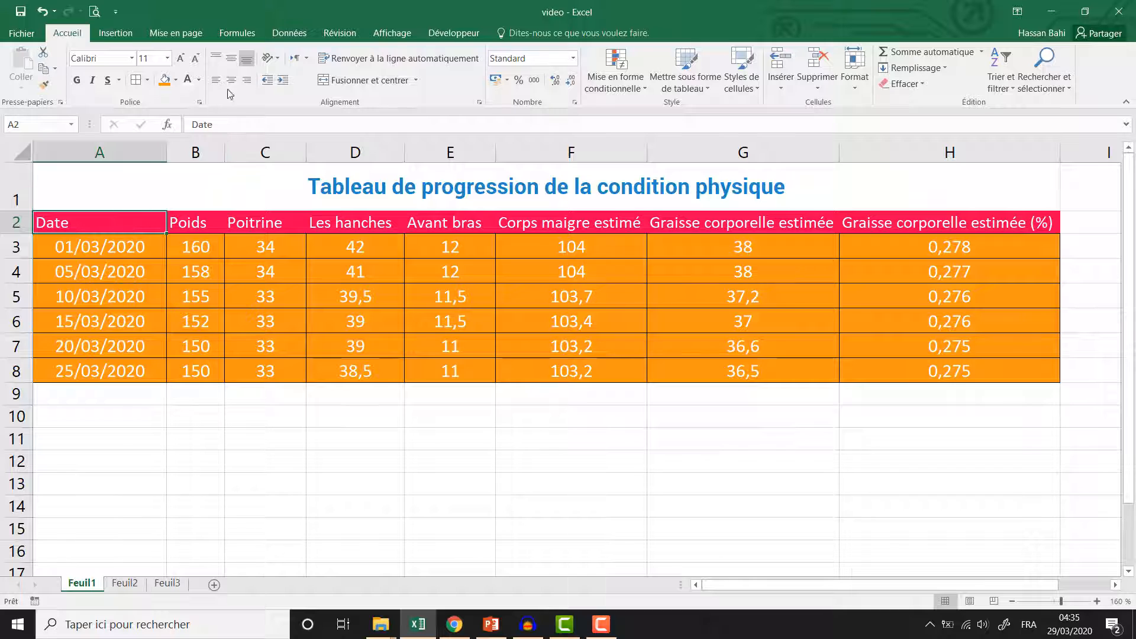
click(278, 58)
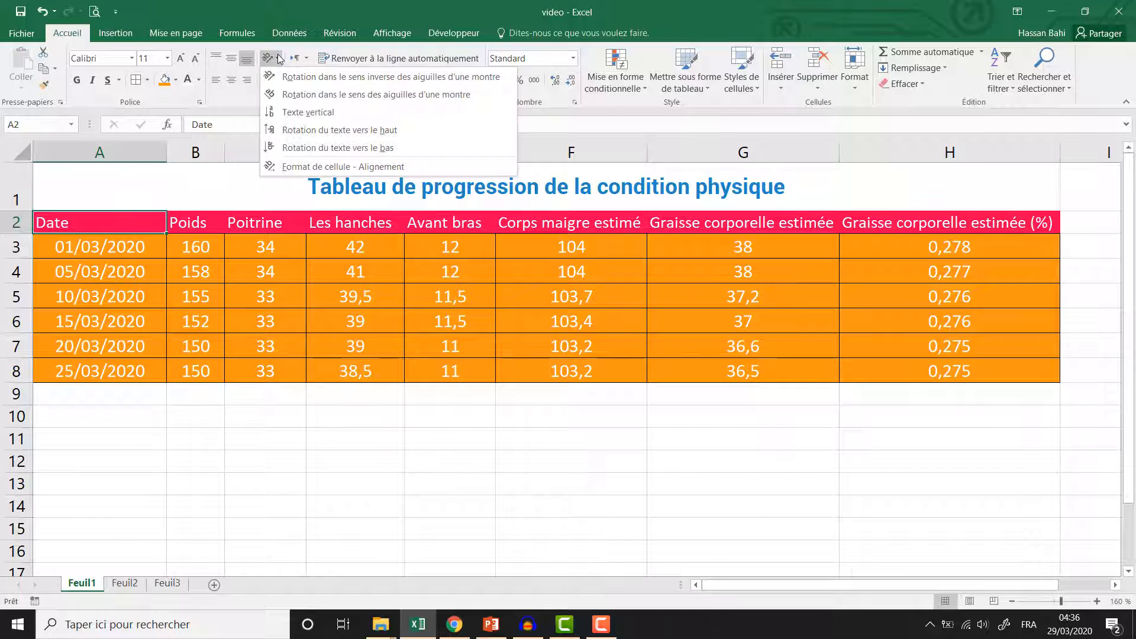
click(285, 77)
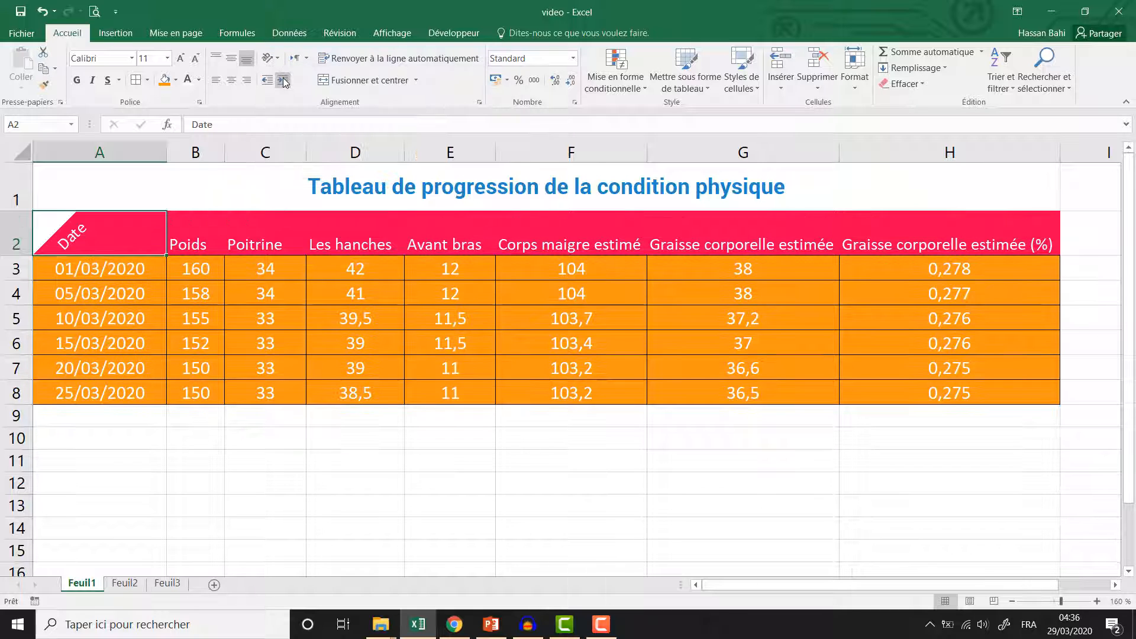
click(274, 57)
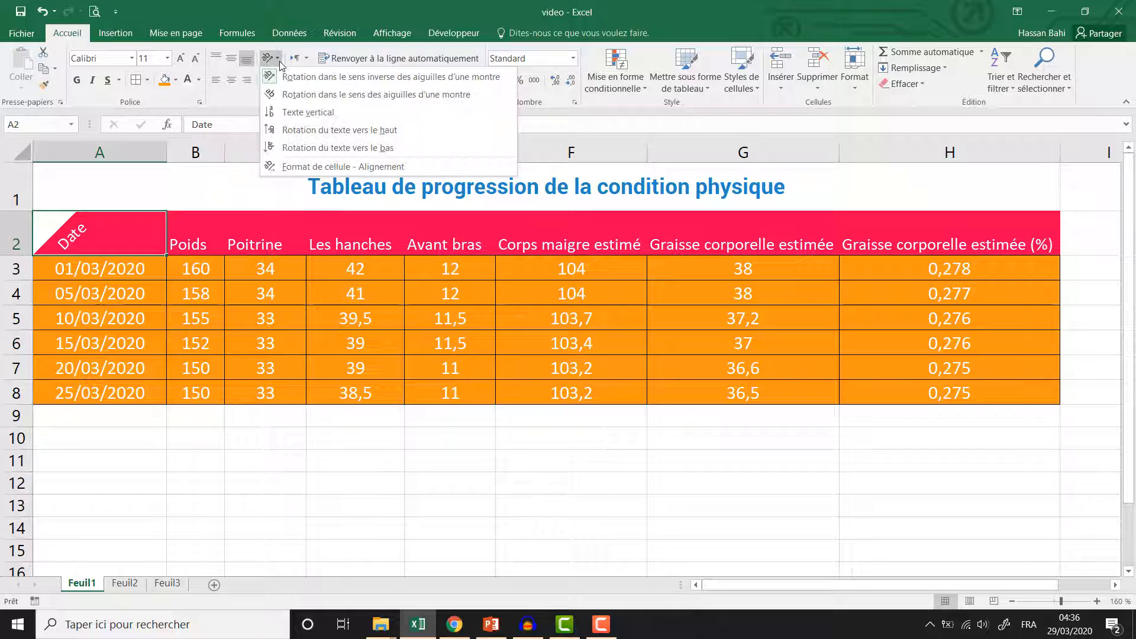
click(286, 94)
click(273, 59)
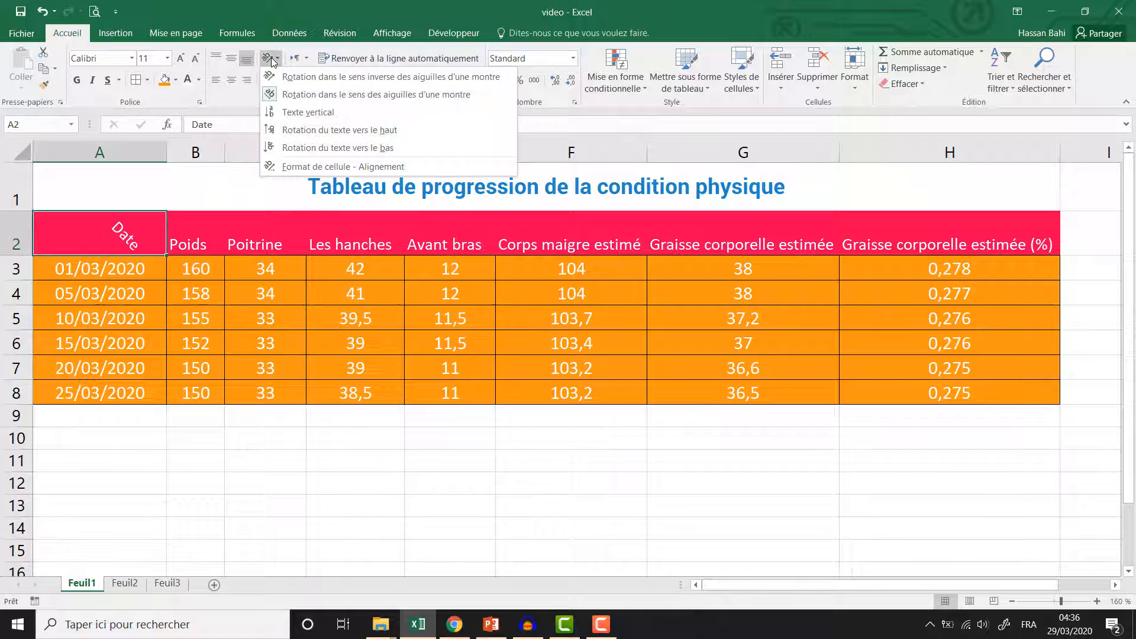
click(285, 112)
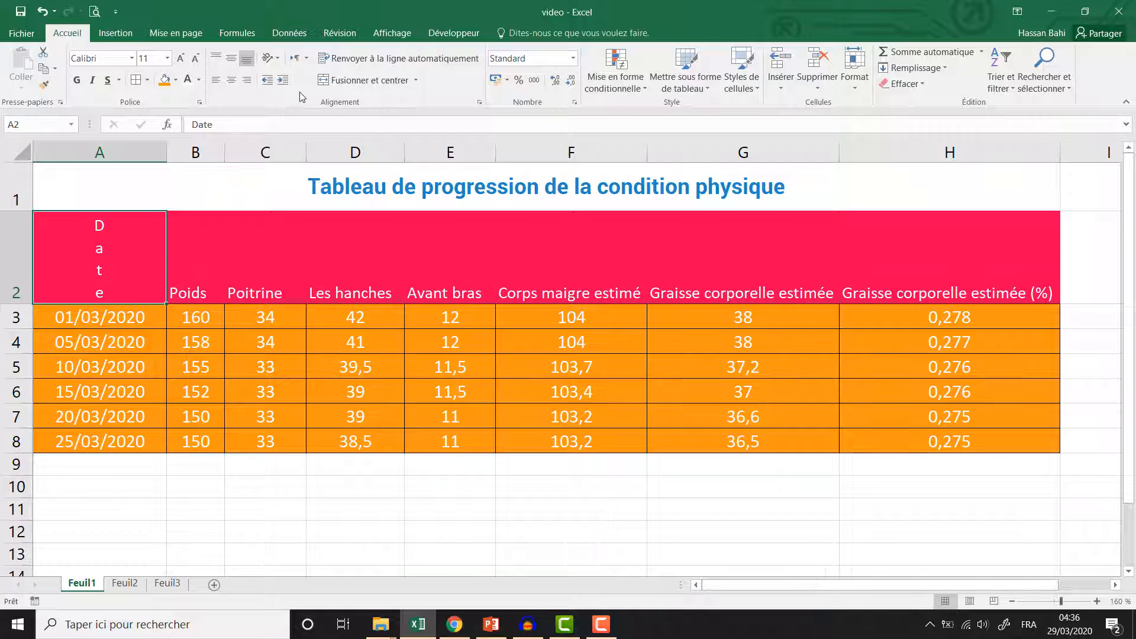
key(ctrl+z)
key(ctrl+z)
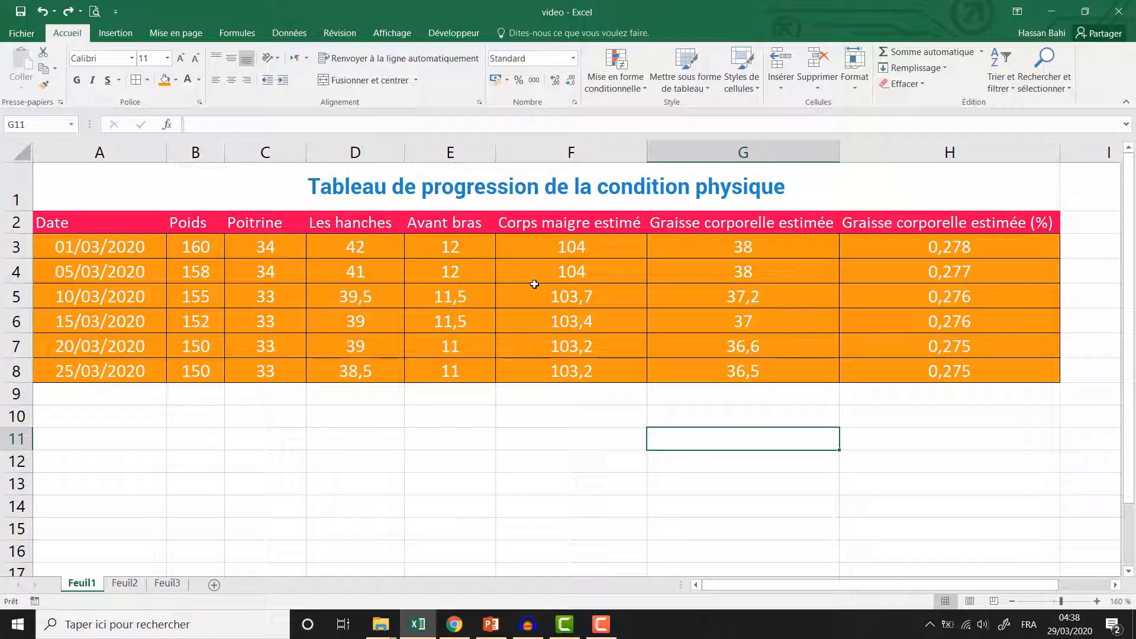
Try the percentage format twice on the Graisse corporelle estimée (%) values in H3:H8, undoing it each time.
drag(952, 249, 964, 371)
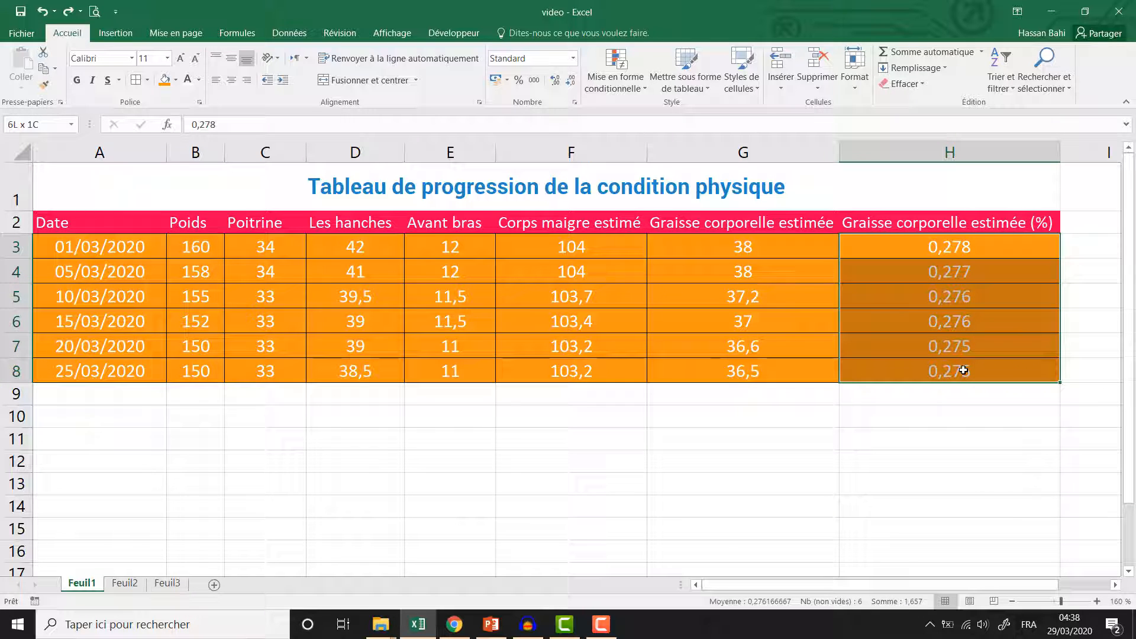
drag(964, 370, 963, 371)
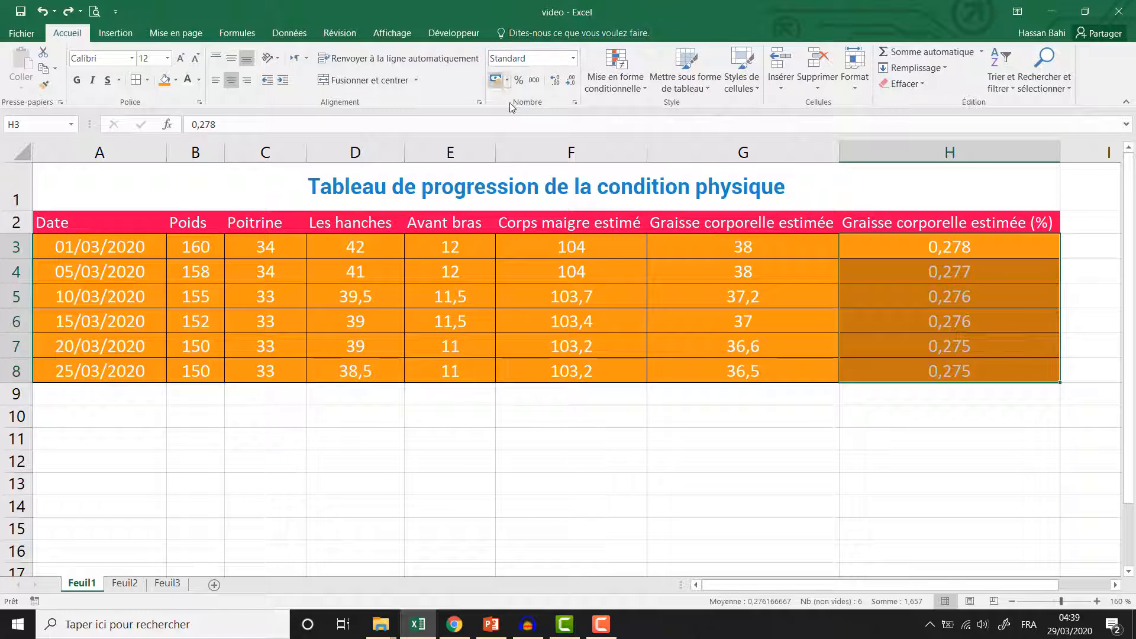
click(573, 59)
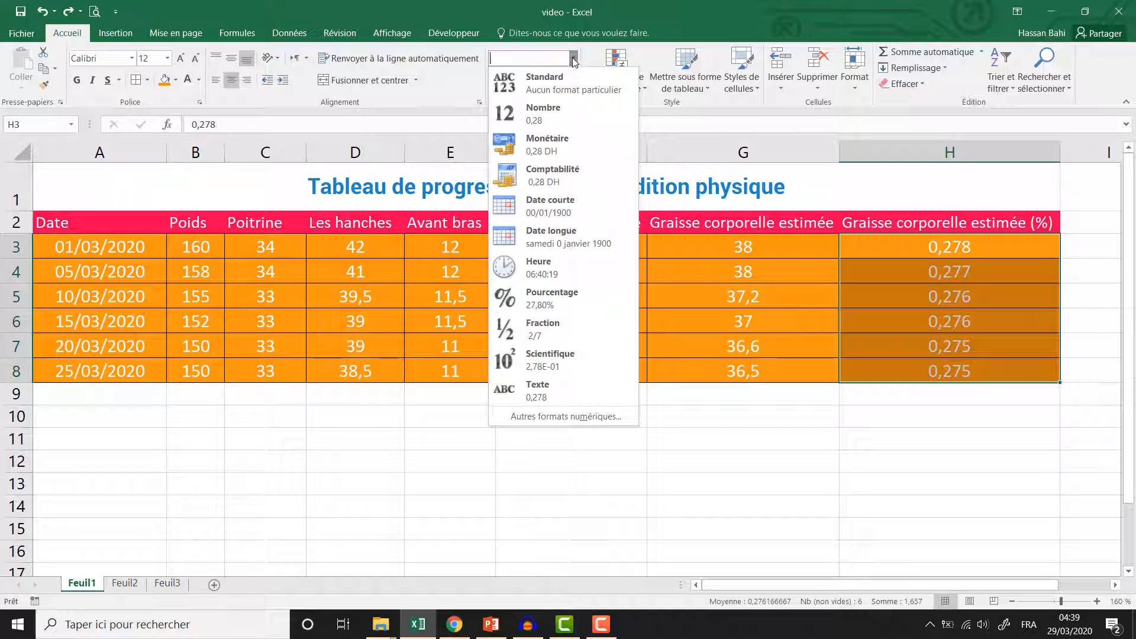
click(551, 305)
key(ctrl+z)
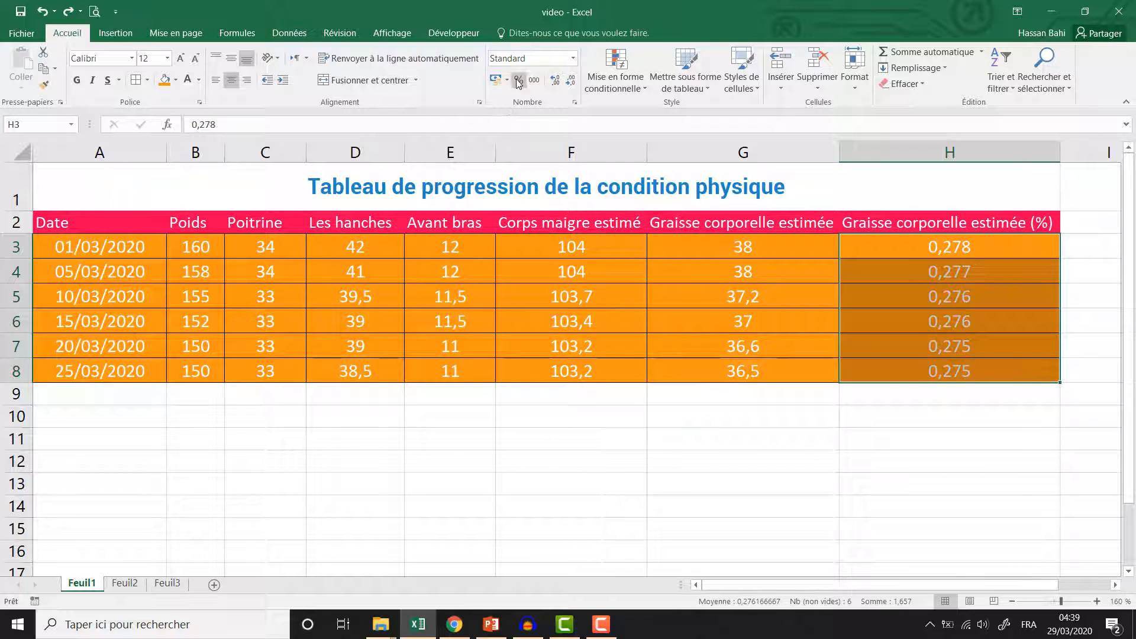
click(519, 82)
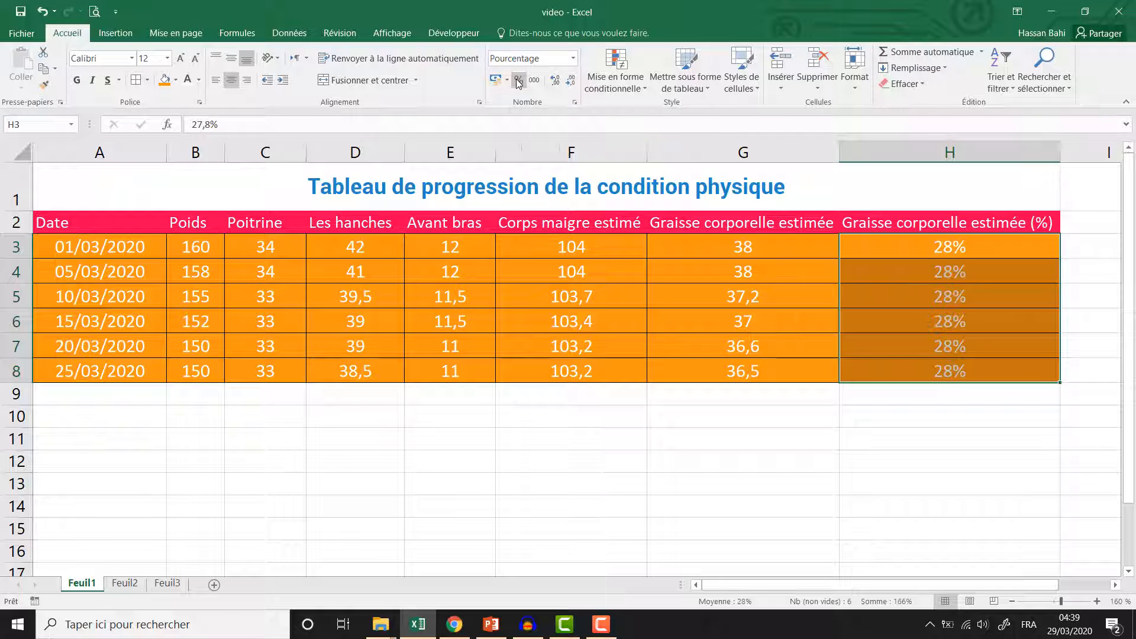
key(ctrl+z)
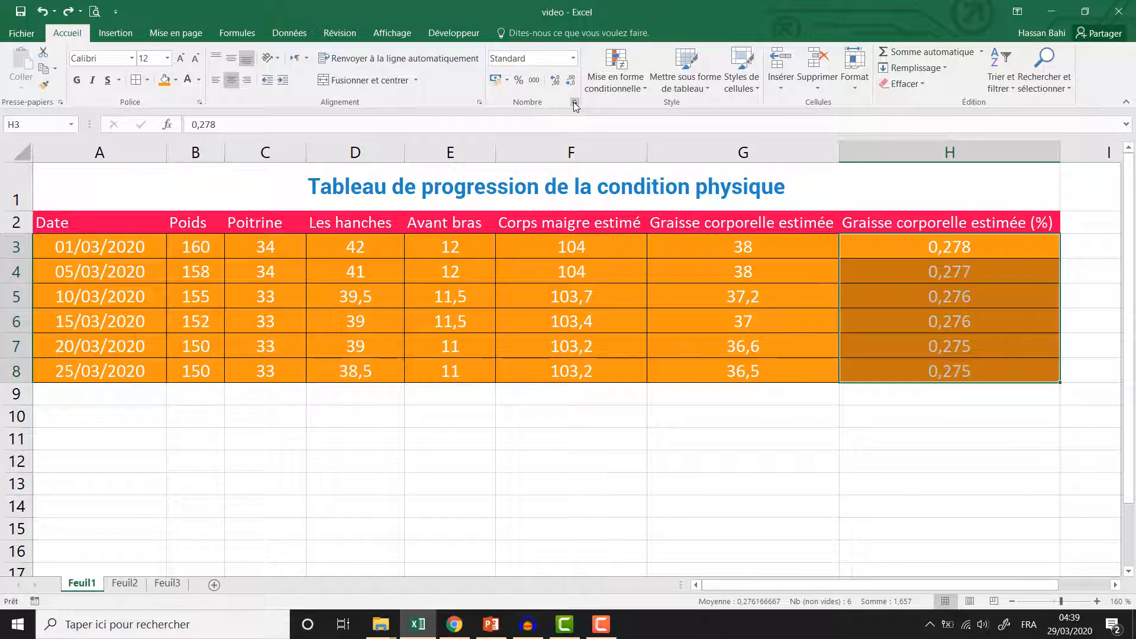
Format the Graisse corporelle estimée (%) values in H3:H8 as percentages with two decimal places.
click(574, 104)
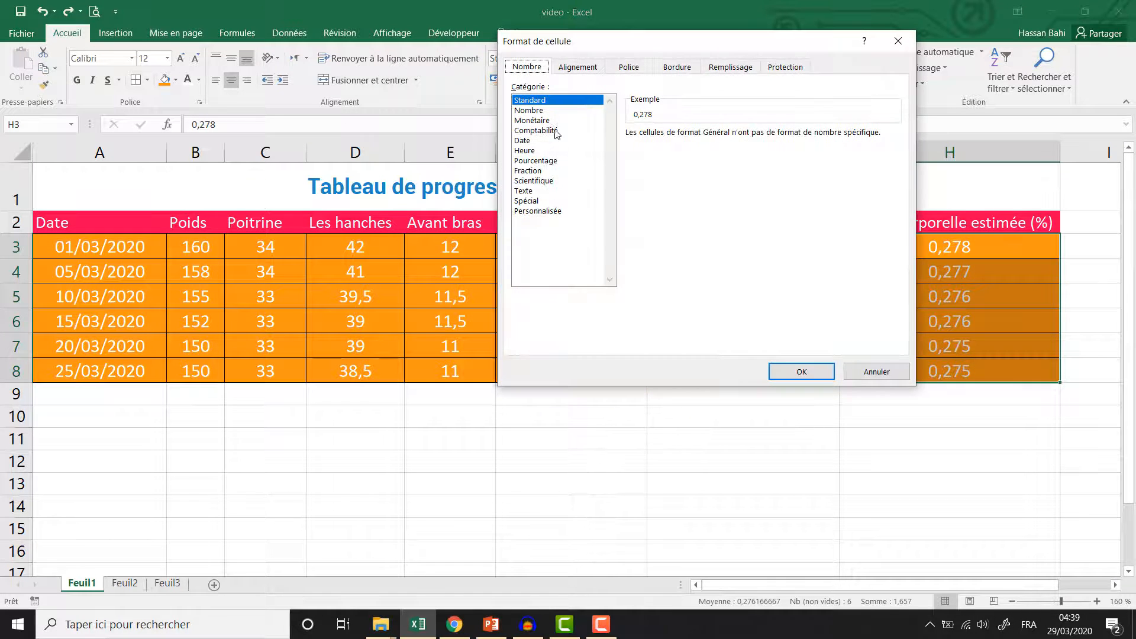
click(547, 162)
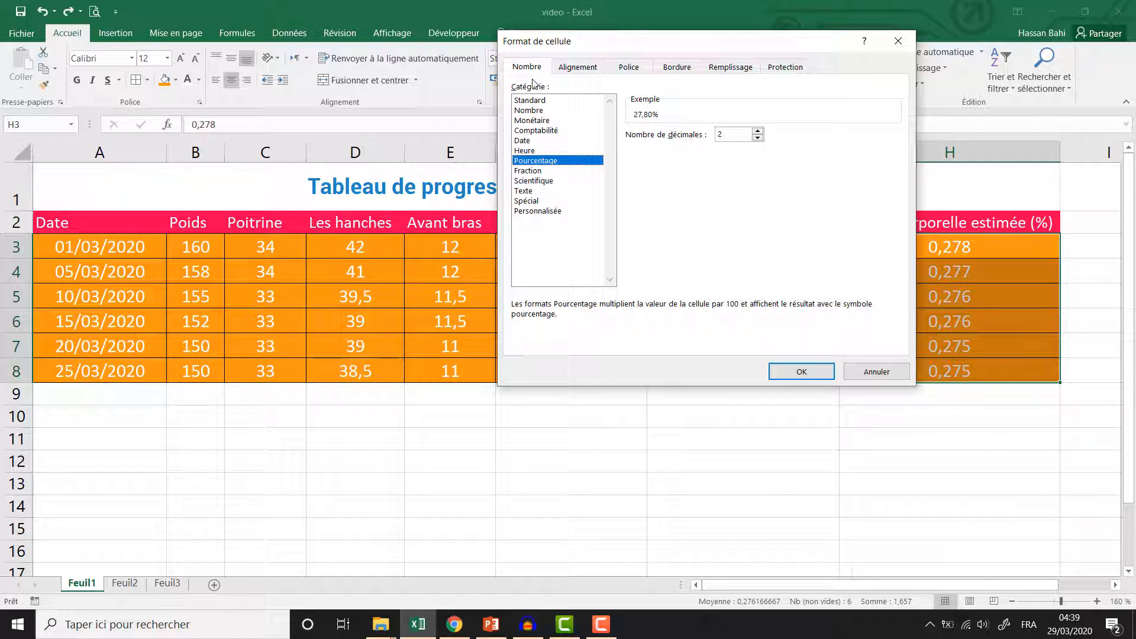
click(758, 137)
click(757, 130)
click(800, 373)
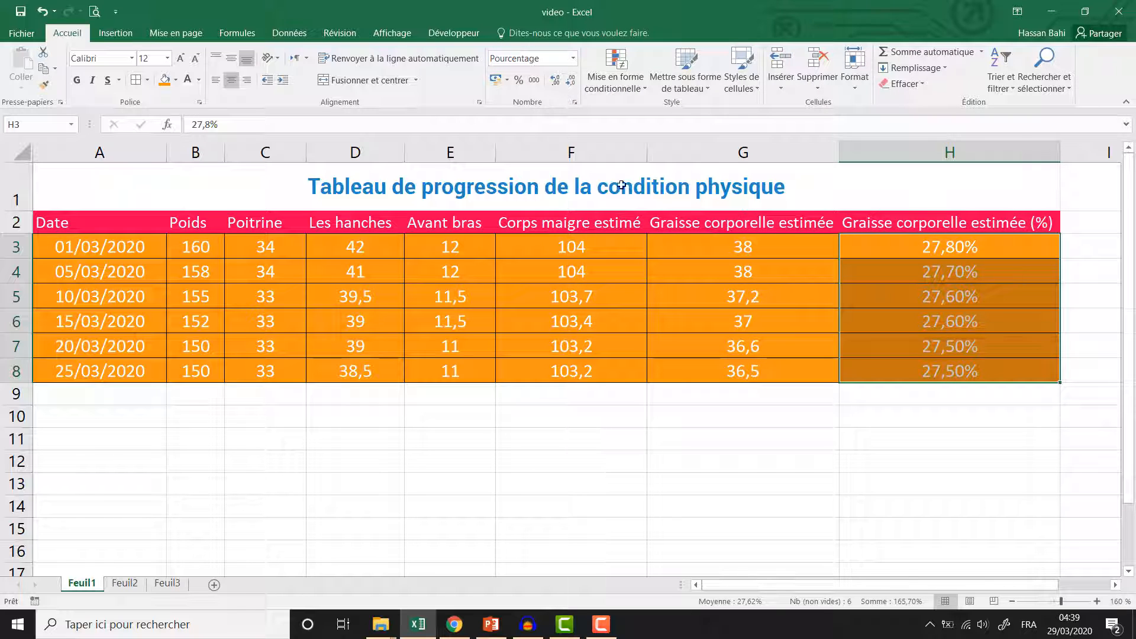
Increase the decimals of the Graisse corporelle estimée values in G3:G8 to two places.
drag(716, 240, 735, 372)
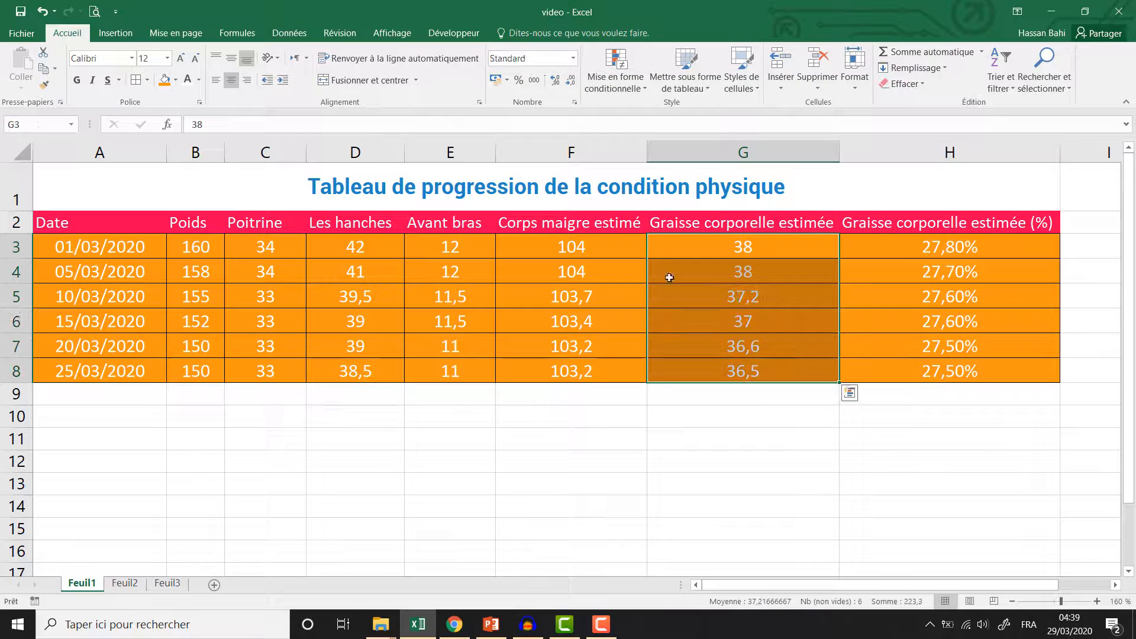
click(557, 81)
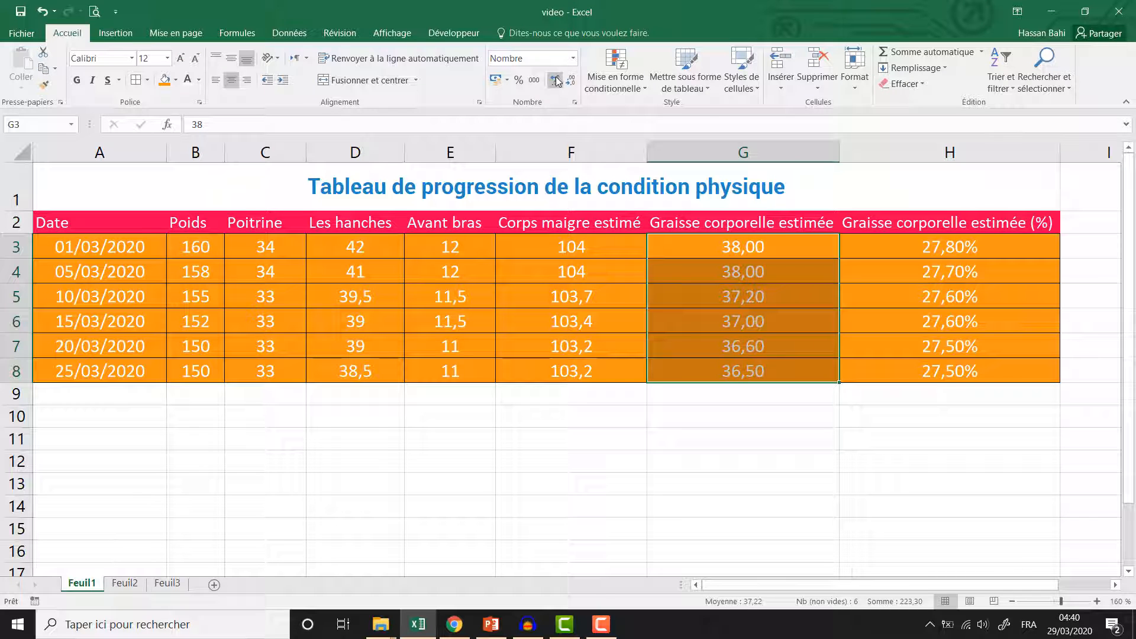
Enter 15 in cell C10 below the table and apply the Monétaire number format to it.
click(238, 420)
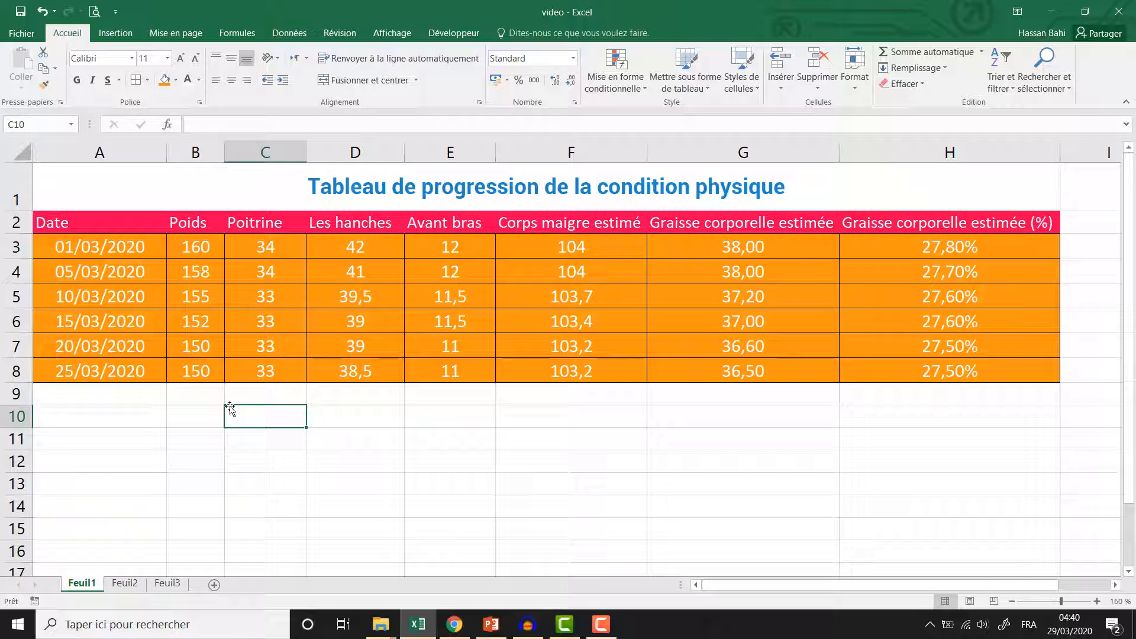
text(5)
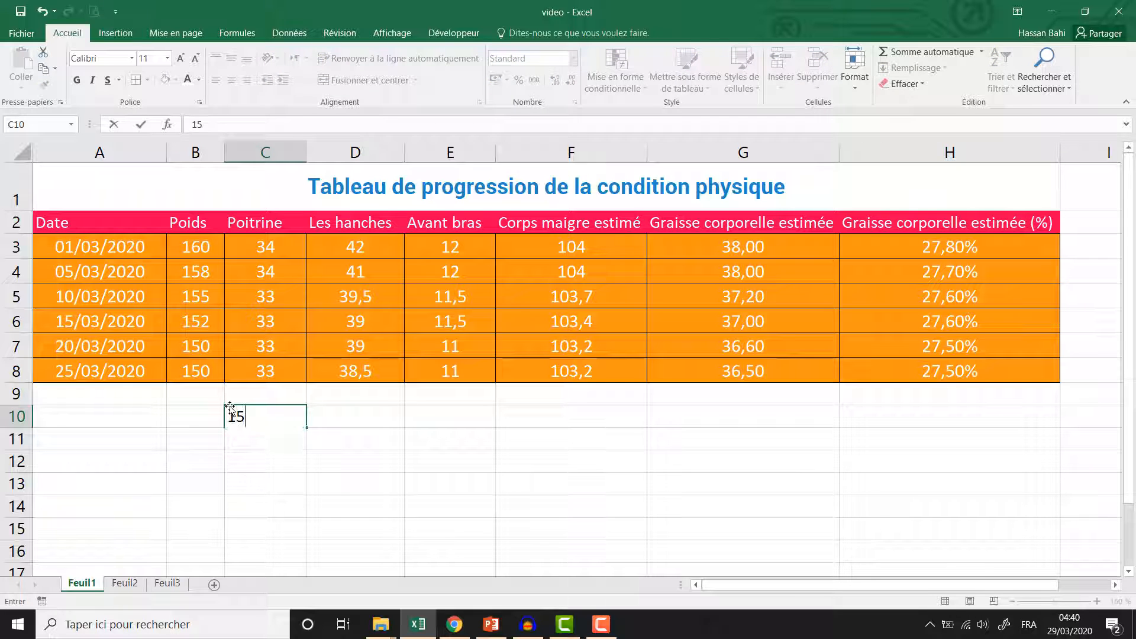
key(Return)
click(261, 413)
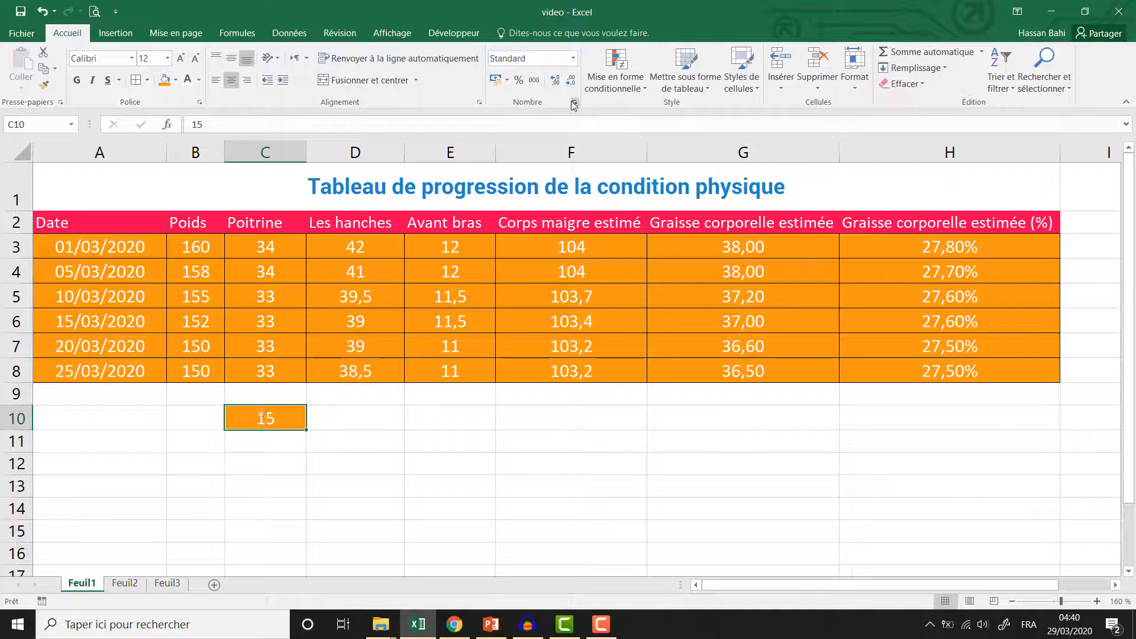
click(573, 58)
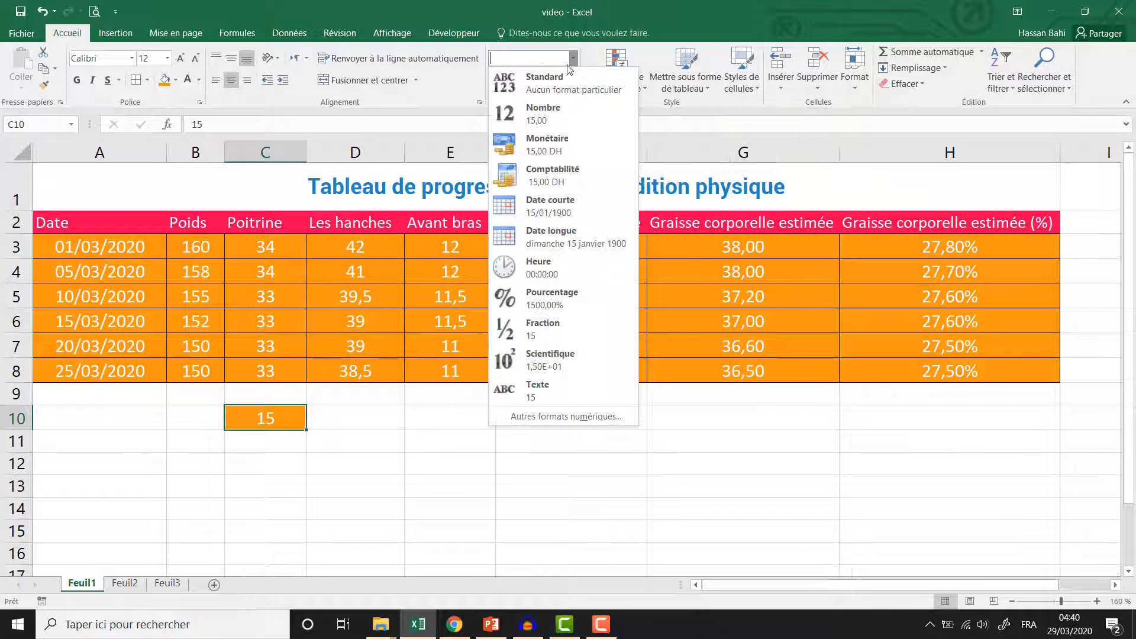
click(551, 148)
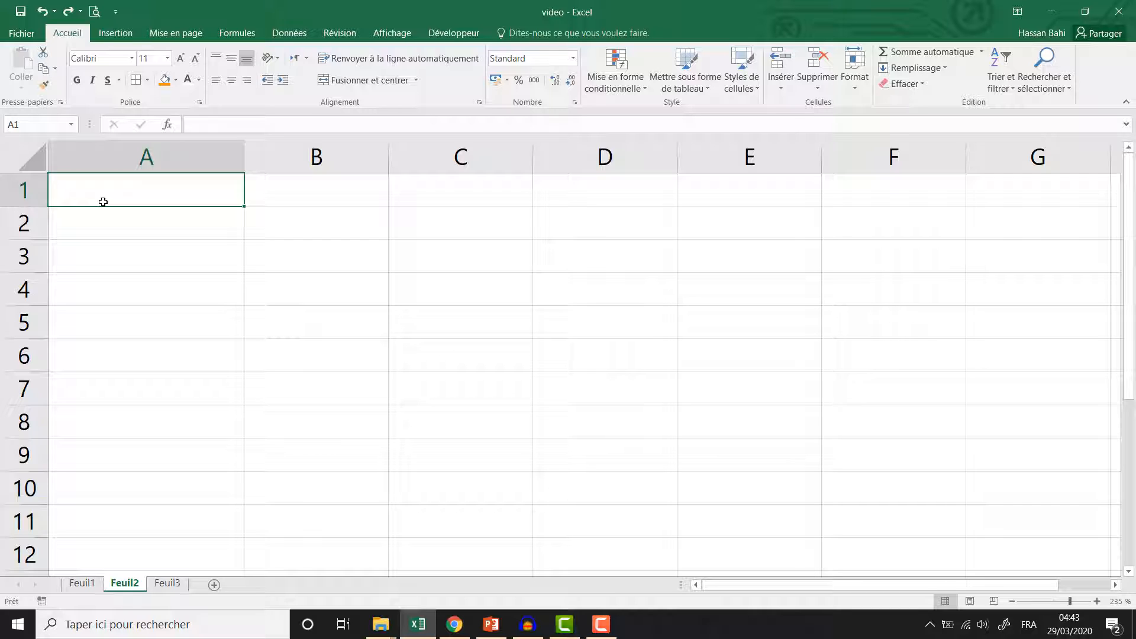
Enter 1 in cell A1 of sheet Feuil2 and copy it down to A6 with the fill handle.
text(1)
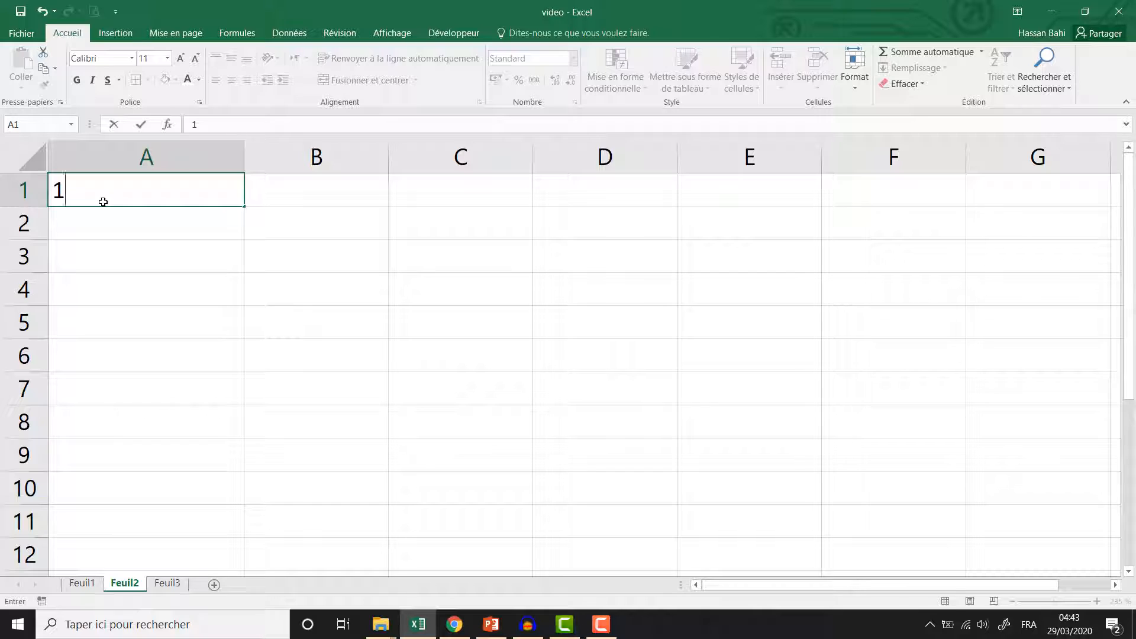
key(ctrl+Return)
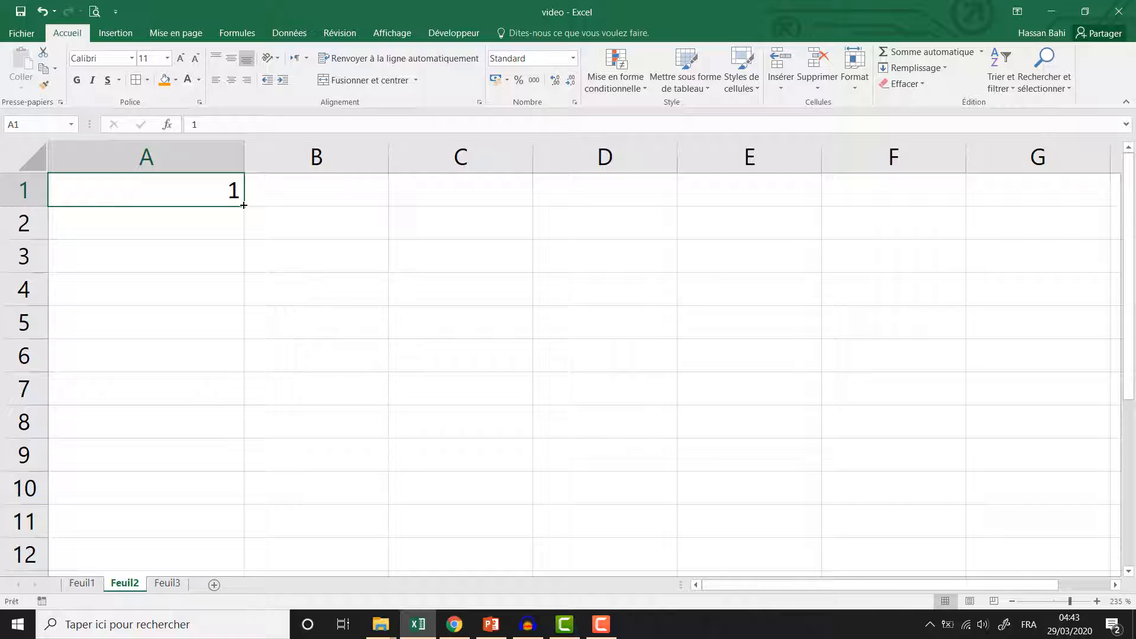
drag(243, 205, 244, 364)
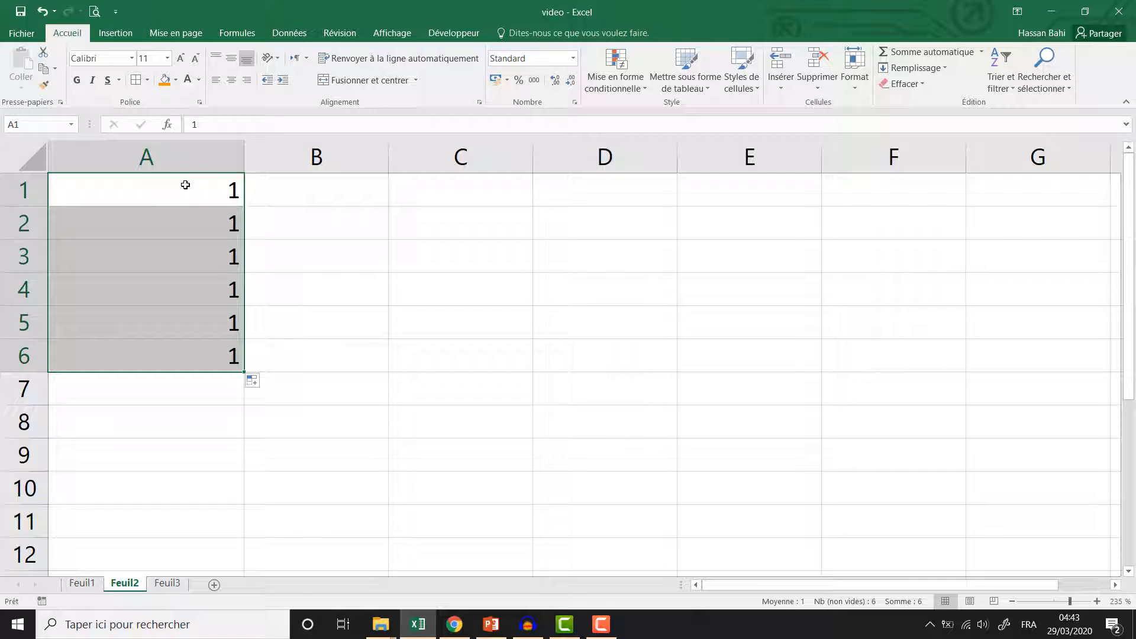
Enter 1 in cell B1 and 2 in cell B2 as the start of a number series.
click(312, 186)
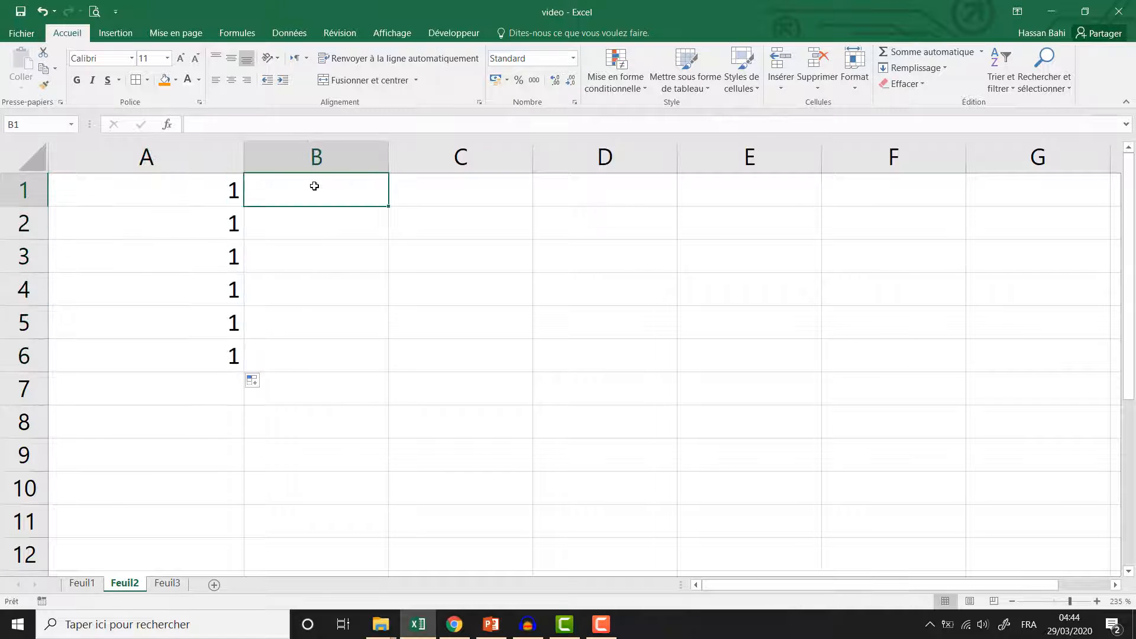
text(1)
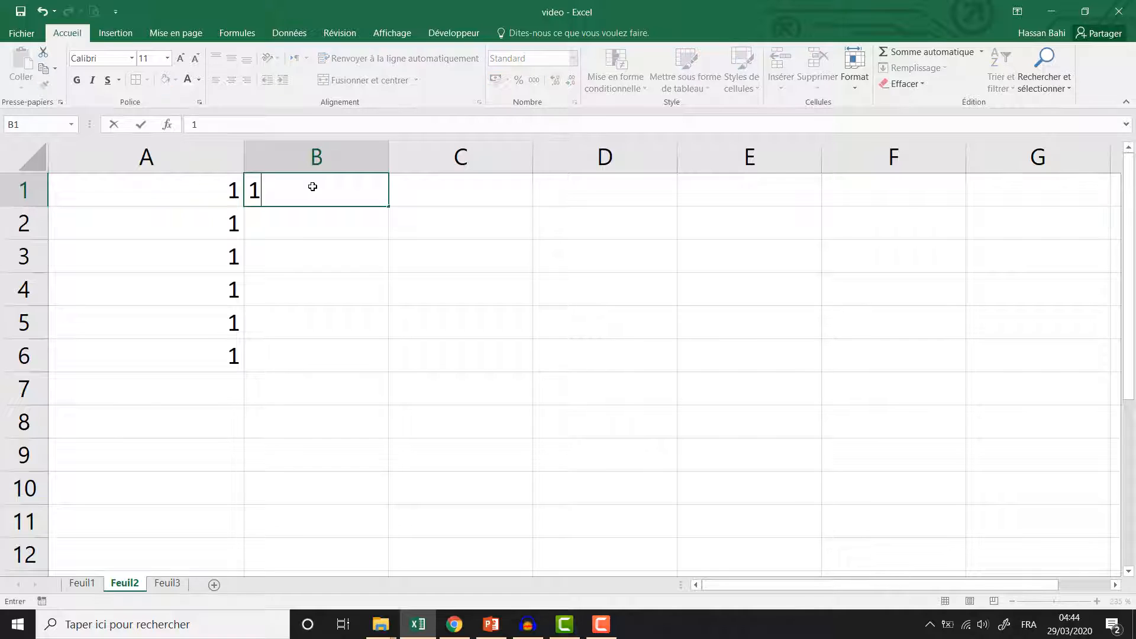
key(Return)
text(2)
key(Return)
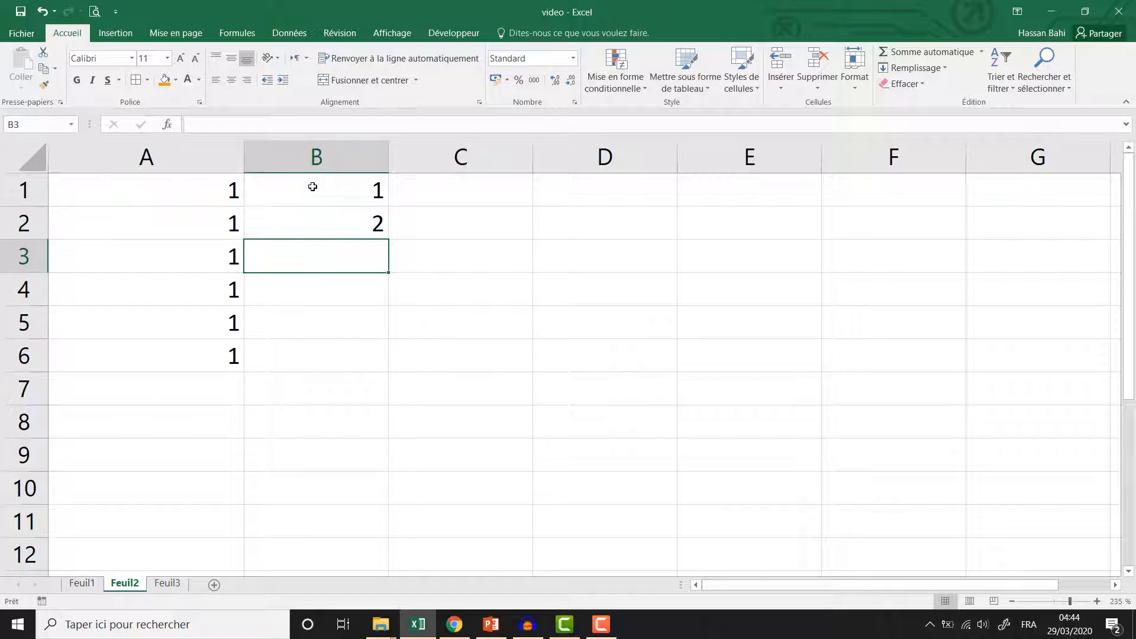
Extend the number series in B1:B2 down to cell B10 with AutoFill.
click(312, 187)
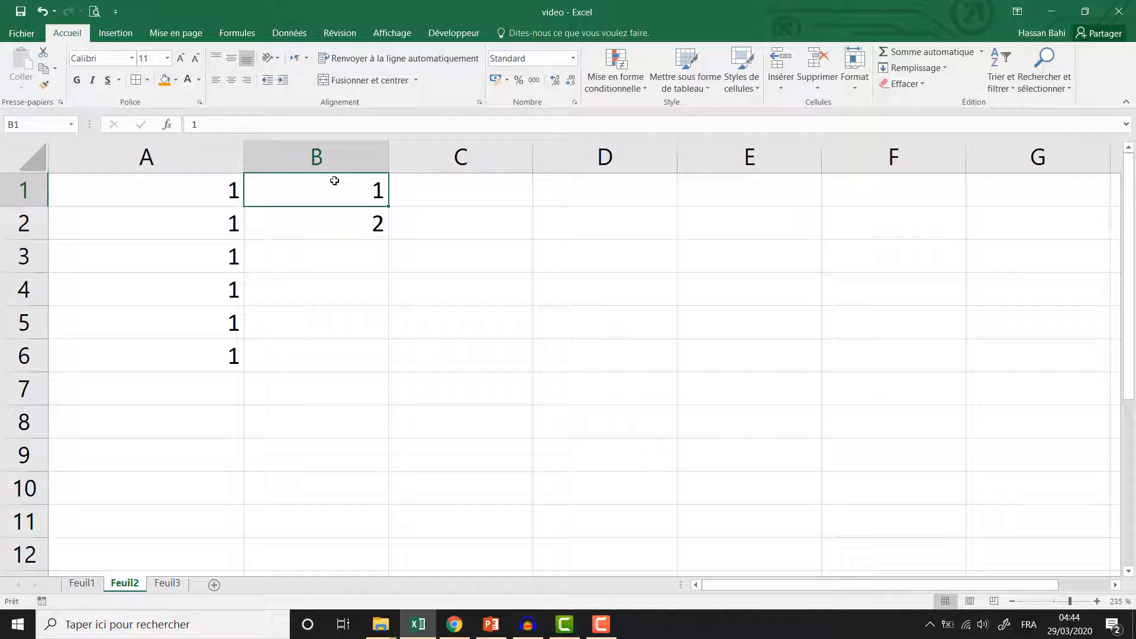
click(332, 223)
click(332, 190)
drag(320, 187, 319, 223)
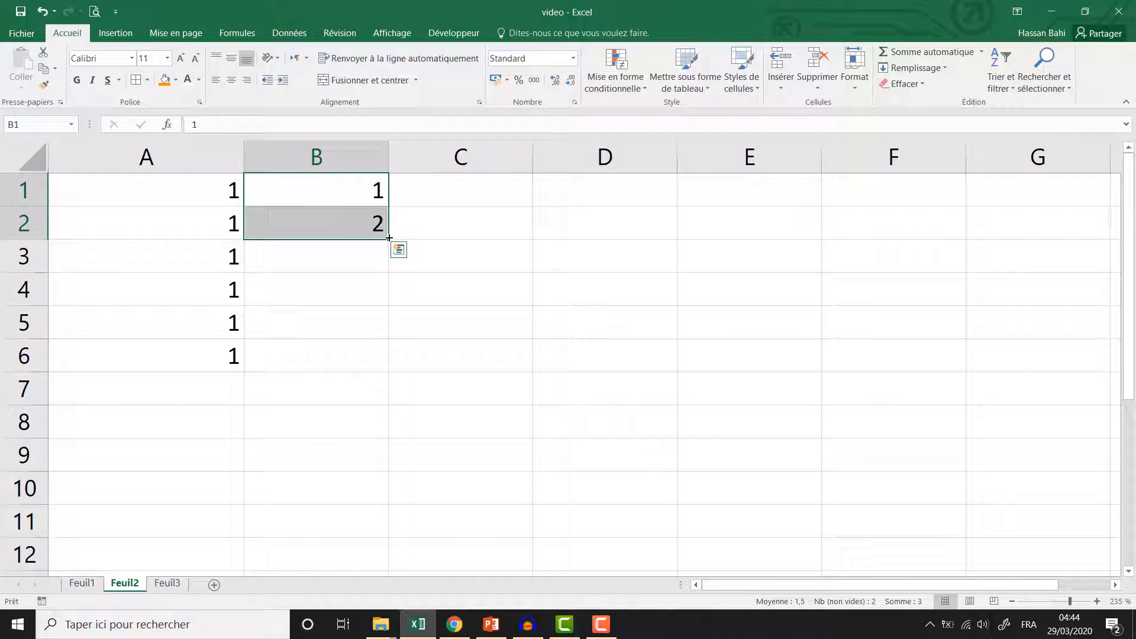
drag(389, 238, 377, 490)
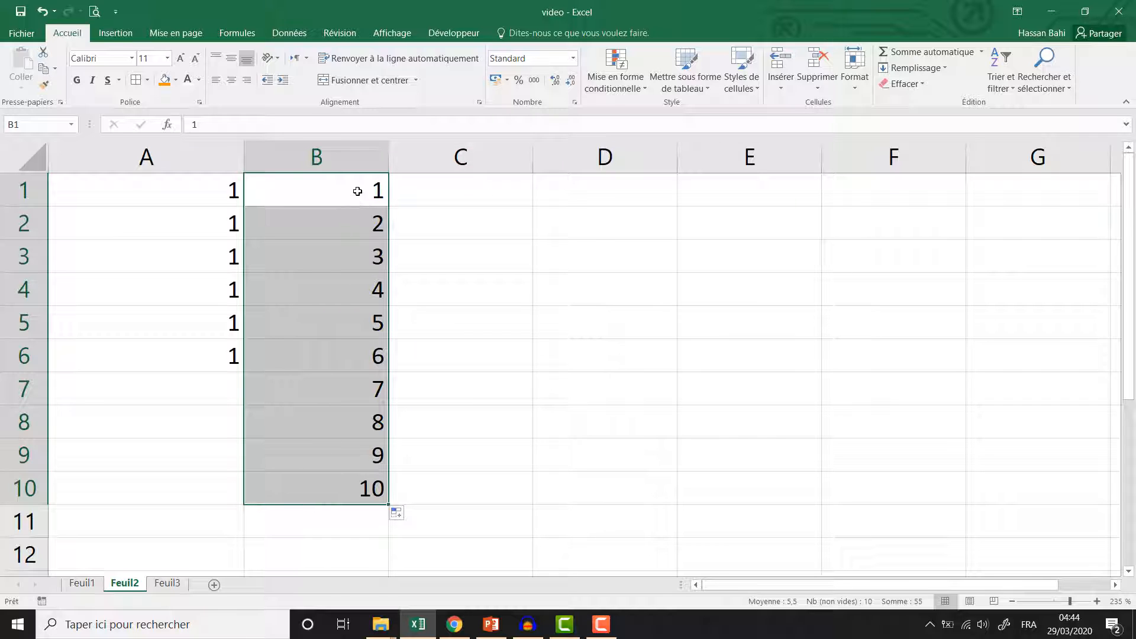
Enter Lundi in cell C1 and autofill the days of the week down to C7.
click(463, 195)
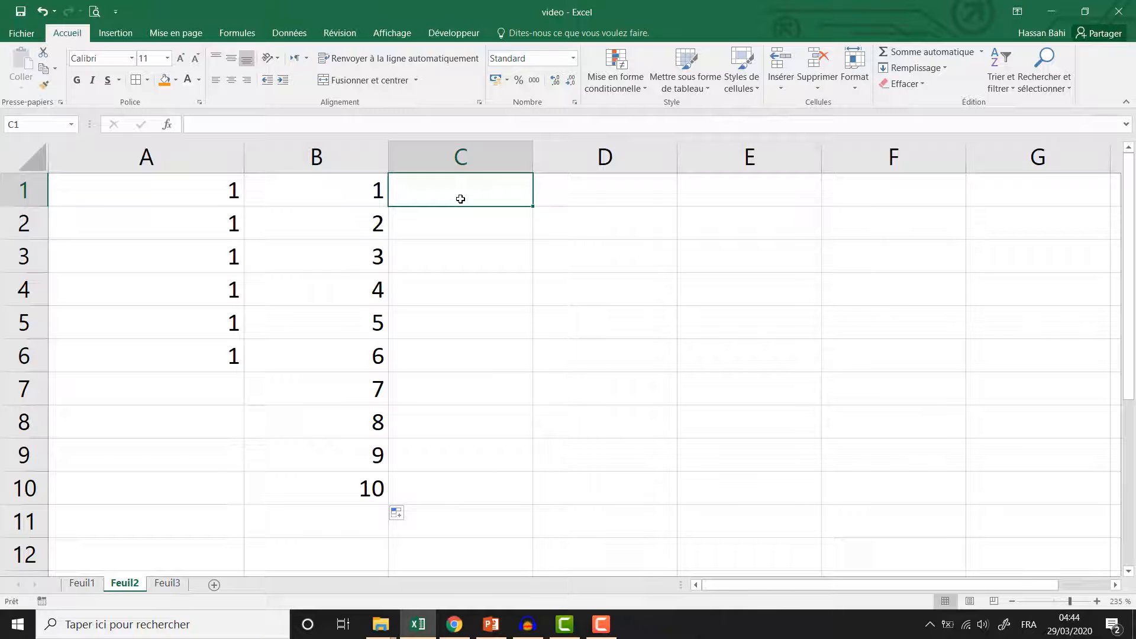
text(Lundi)
key(Return)
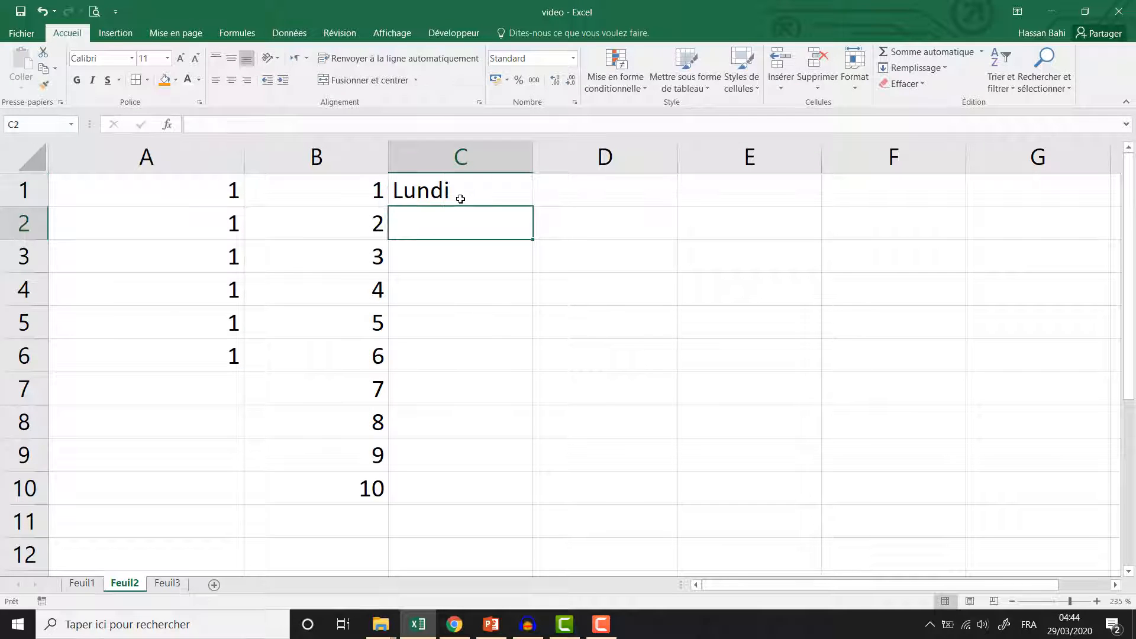
click(485, 192)
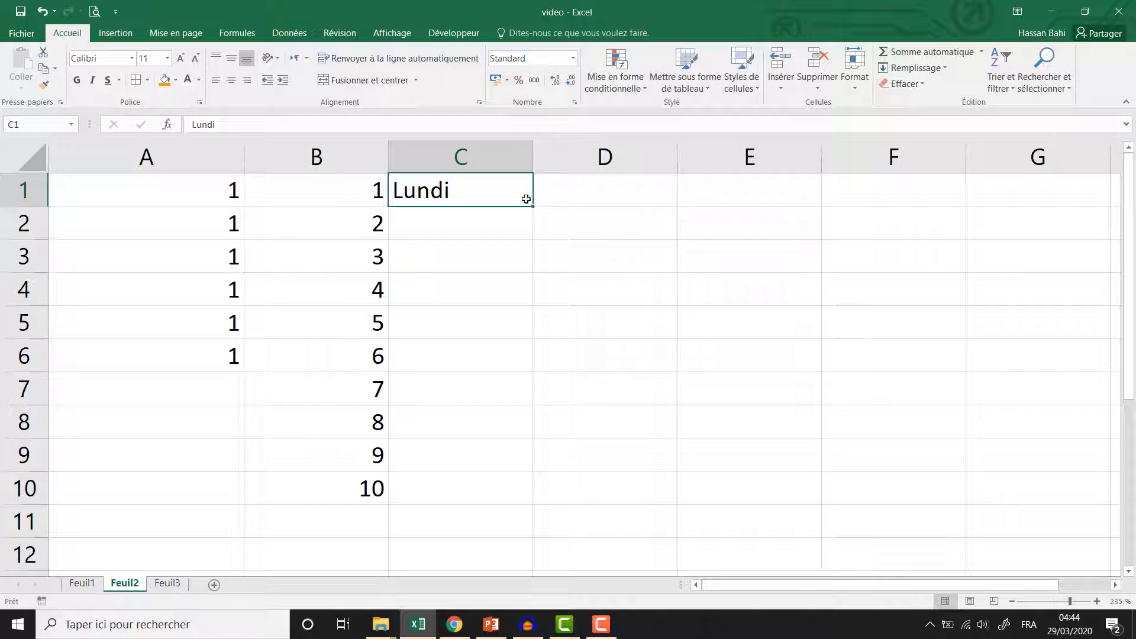
drag(529, 205, 518, 395)
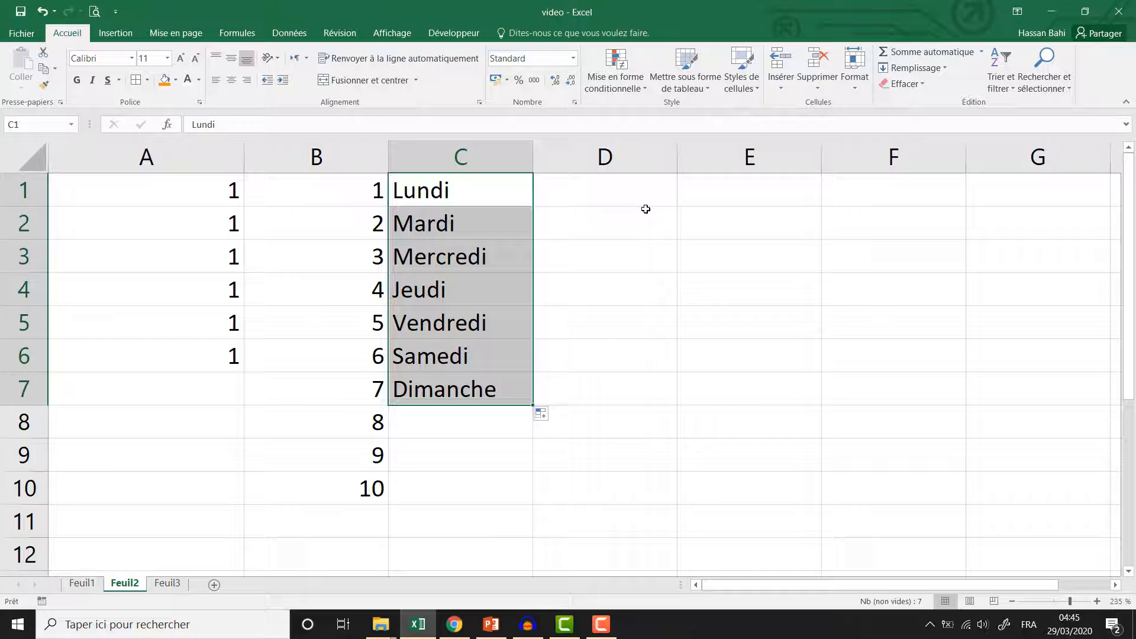
Fill cell D1 with orange and D2 with pinkish red, and repeat the alternating colors down to D9.
click(580, 187)
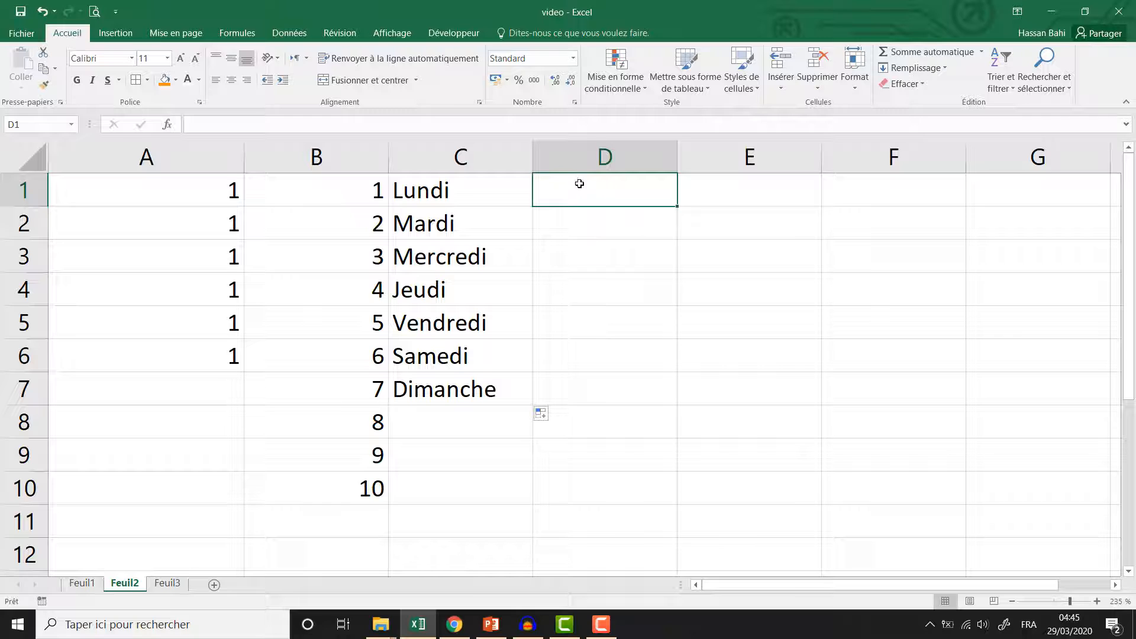
click(164, 80)
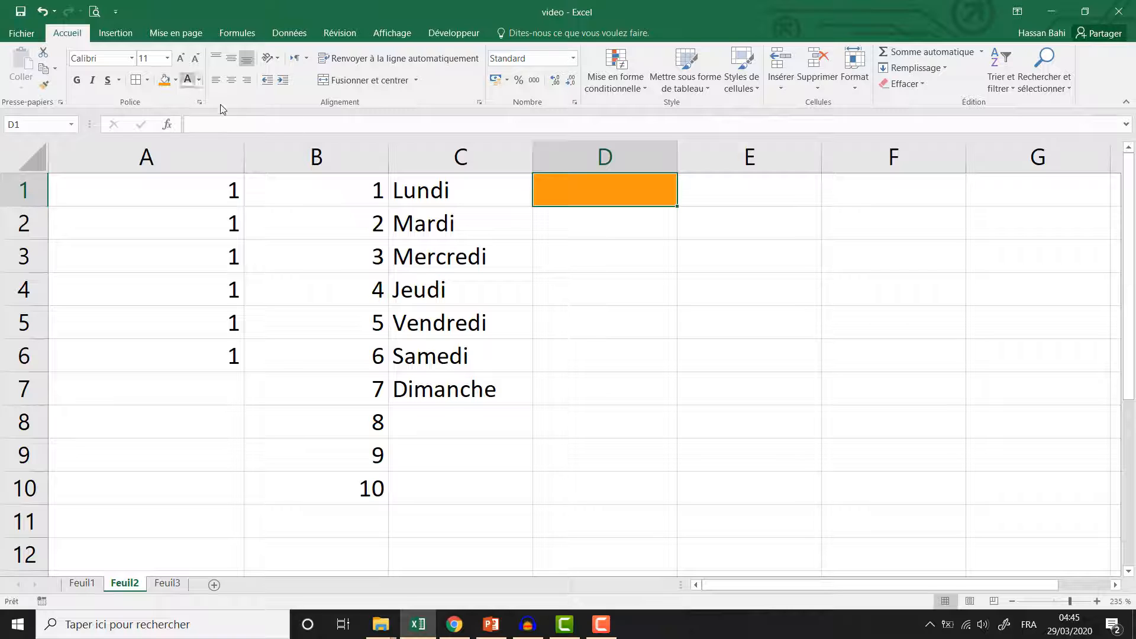
click(596, 219)
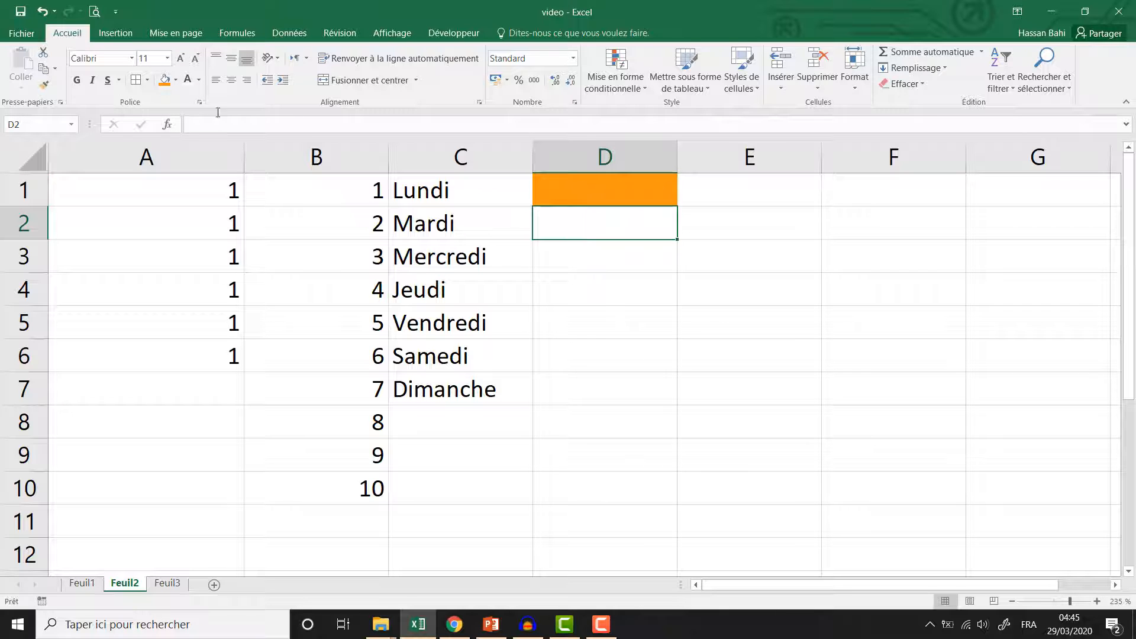
click(177, 81)
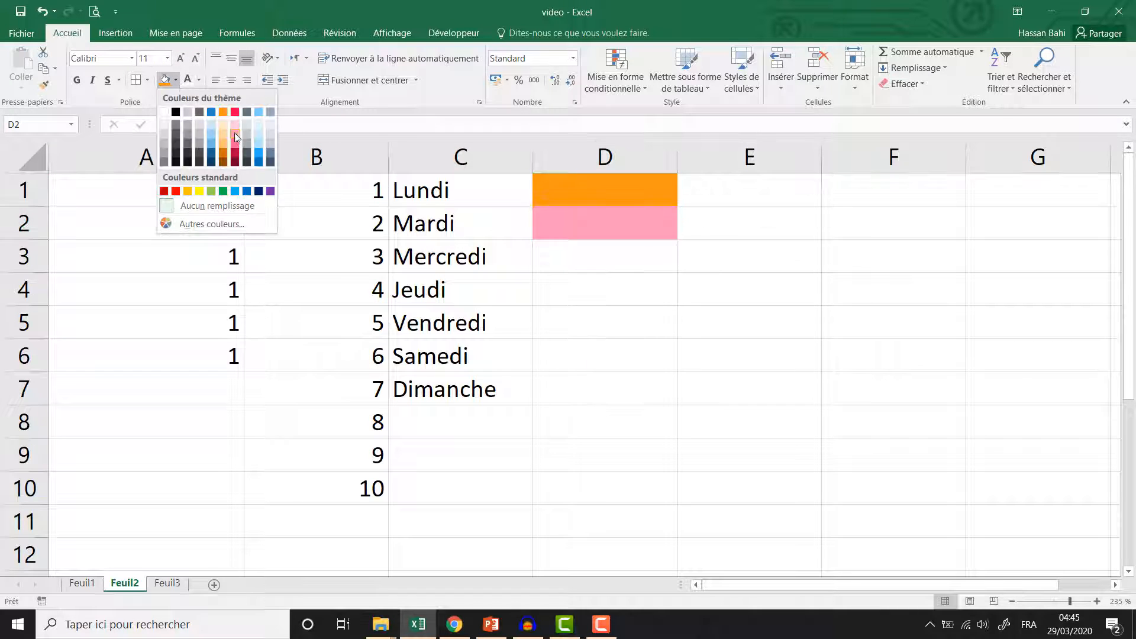
click(235, 112)
drag(620, 199, 665, 466)
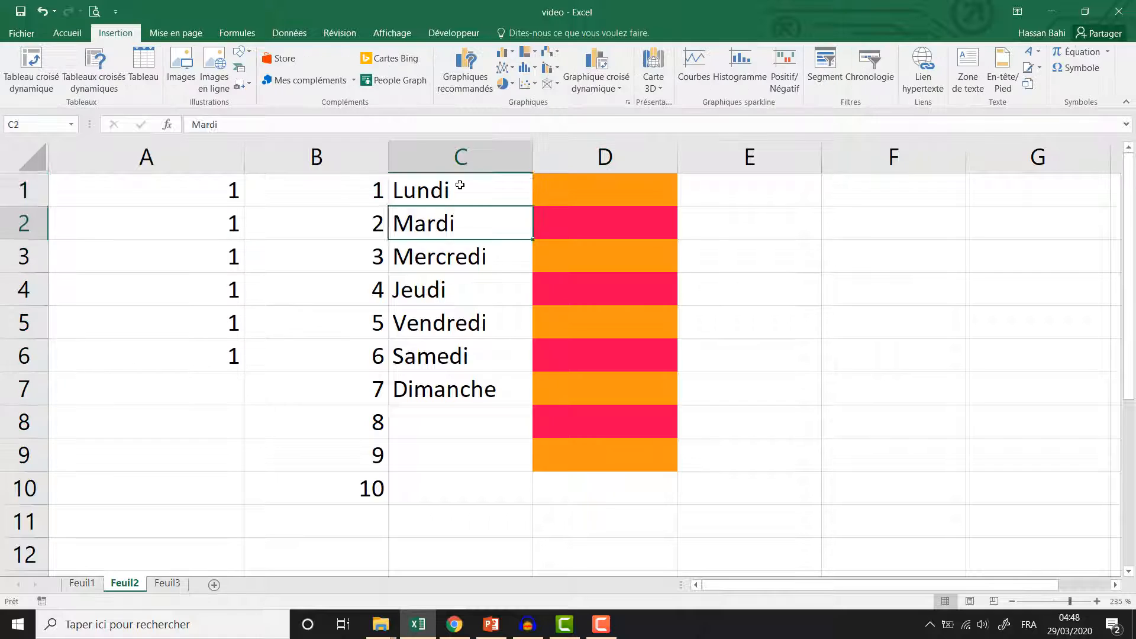
Copy the weekday list in C1:C7 and paste it starting at cell E1.
click(460, 185)
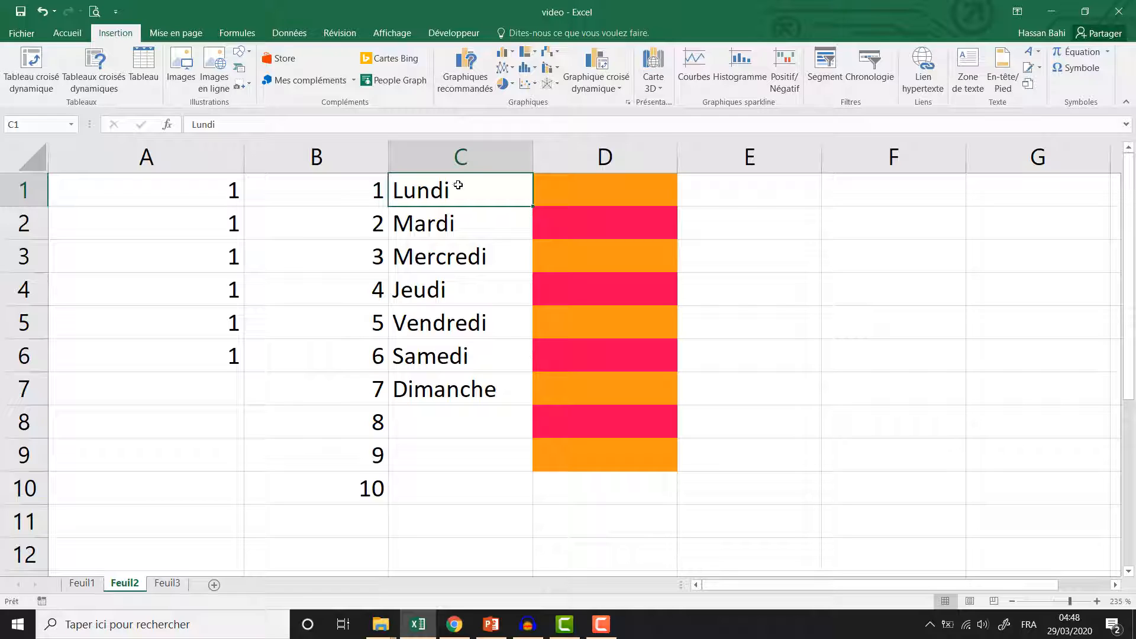
drag(459, 186, 452, 386)
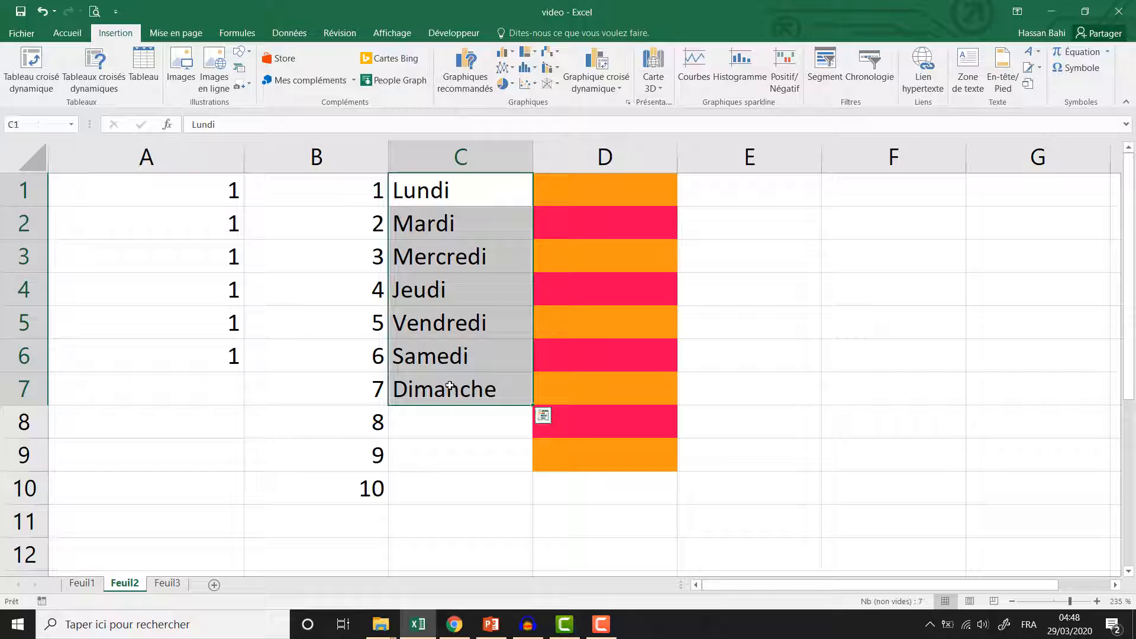
key(ctrl+c)
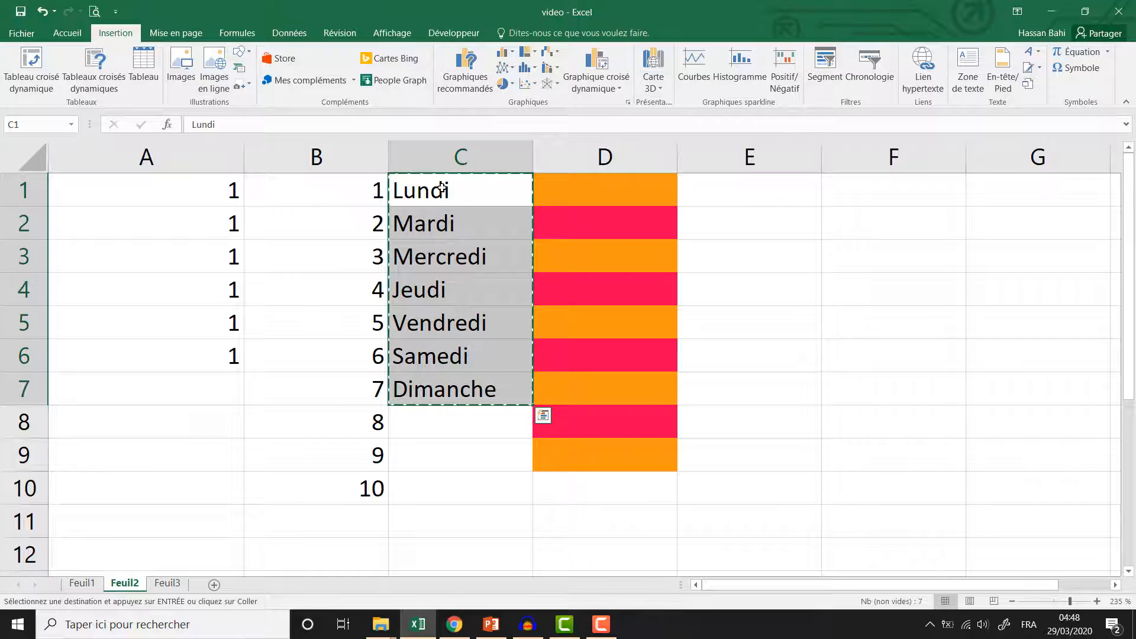
click(754, 196)
ctrl+scroll(758, 201, down, 4)
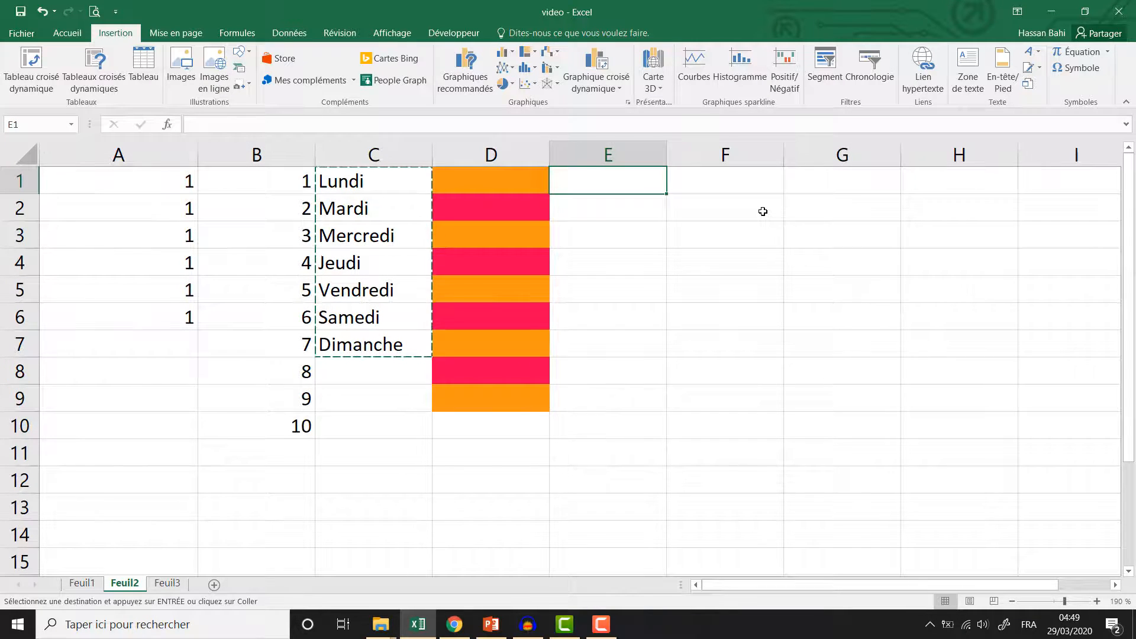
ctrl+scroll(763, 213, down, 3)
key(ctrl+v)
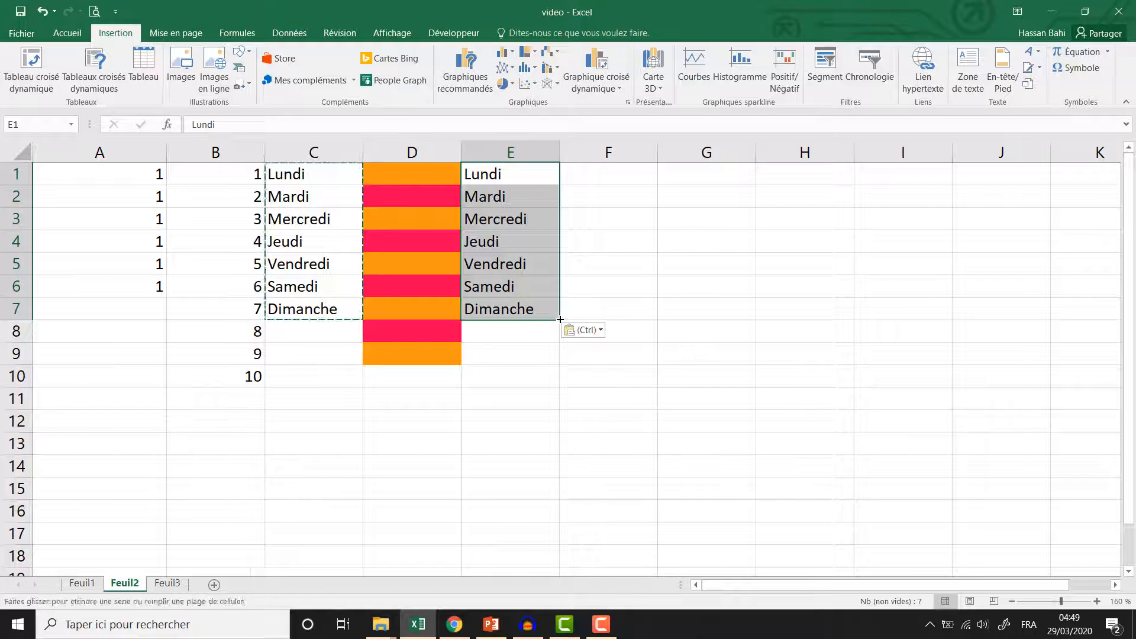
Apply the Transpose paste option to the pasted weekdays so they run across row 1 from E1 to K1.
click(577, 330)
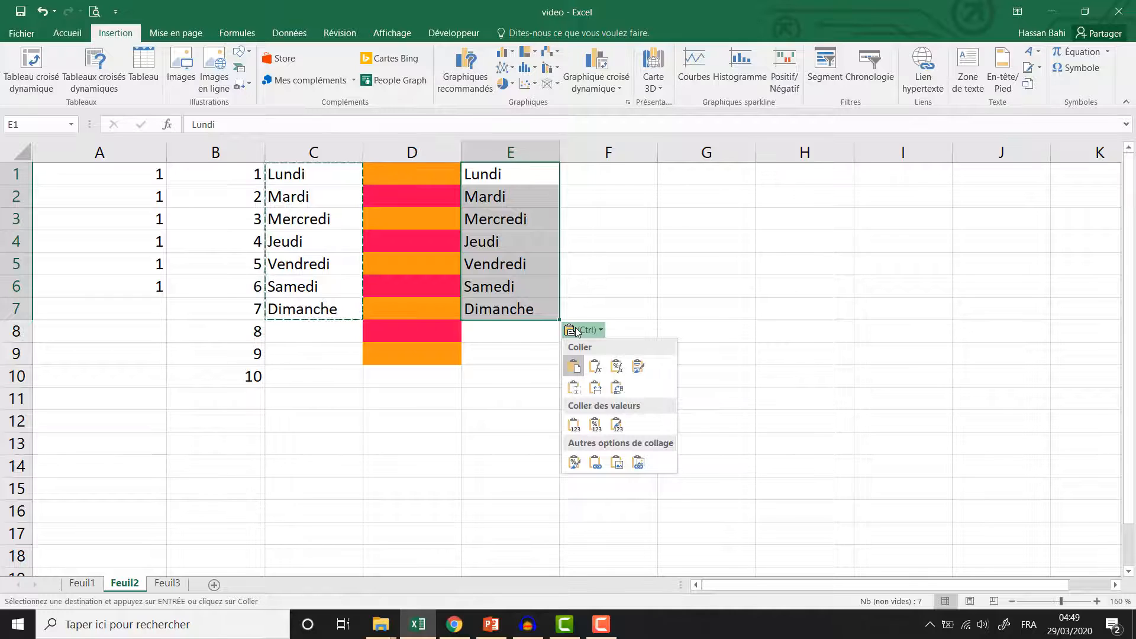
click(616, 389)
ctrl+scroll(614, 385, down, 1)
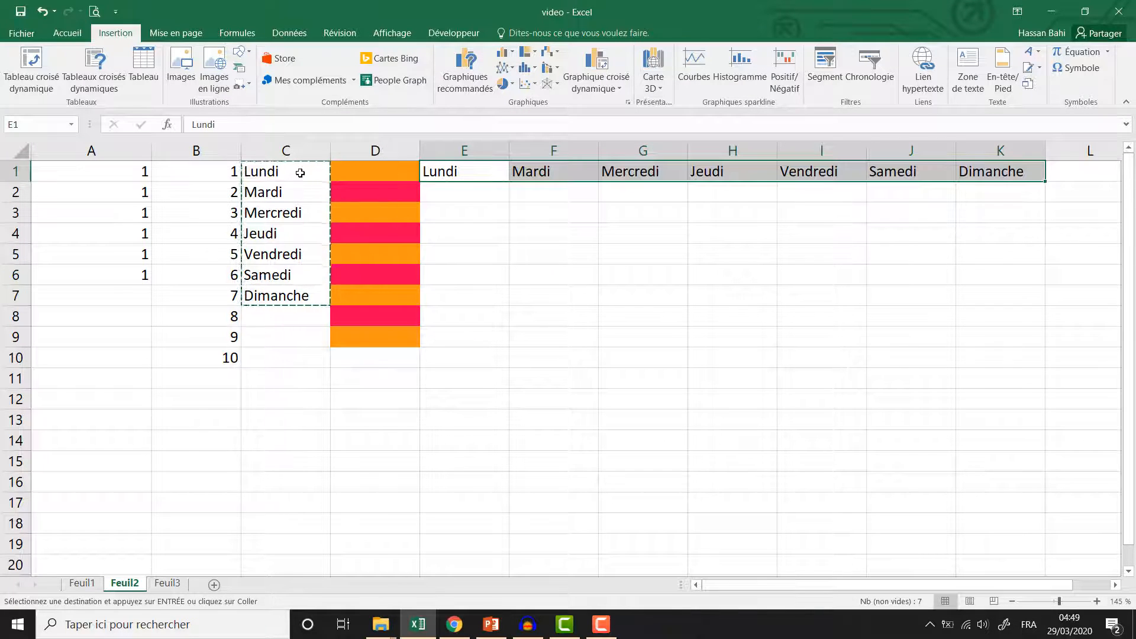